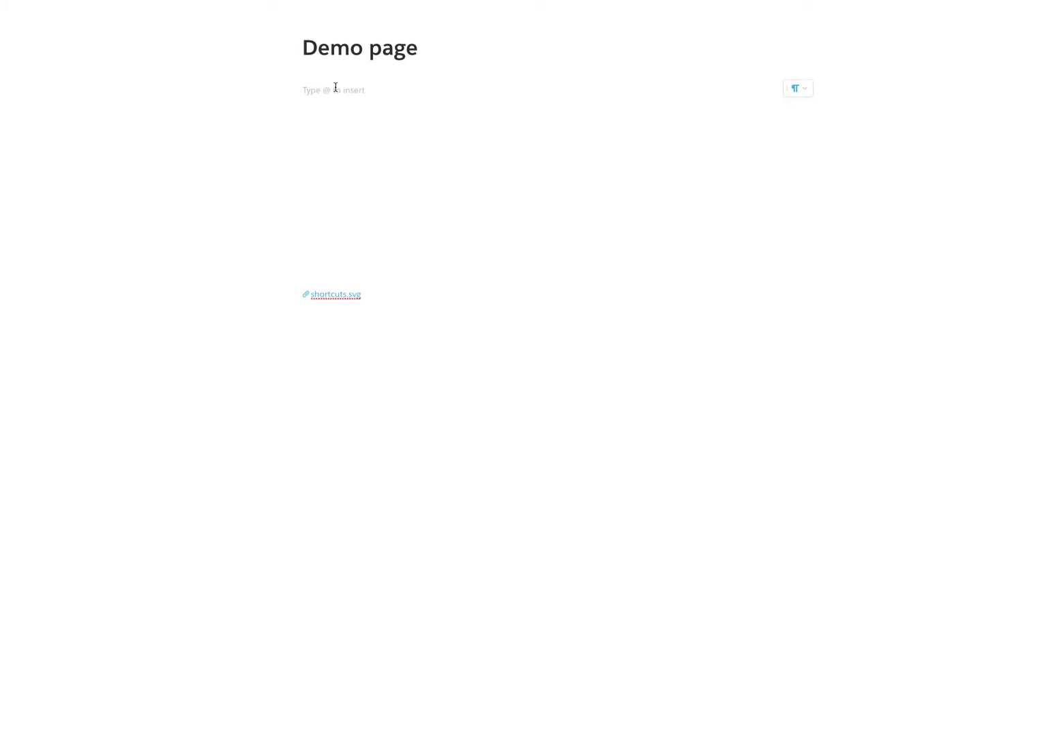
text(@dr)
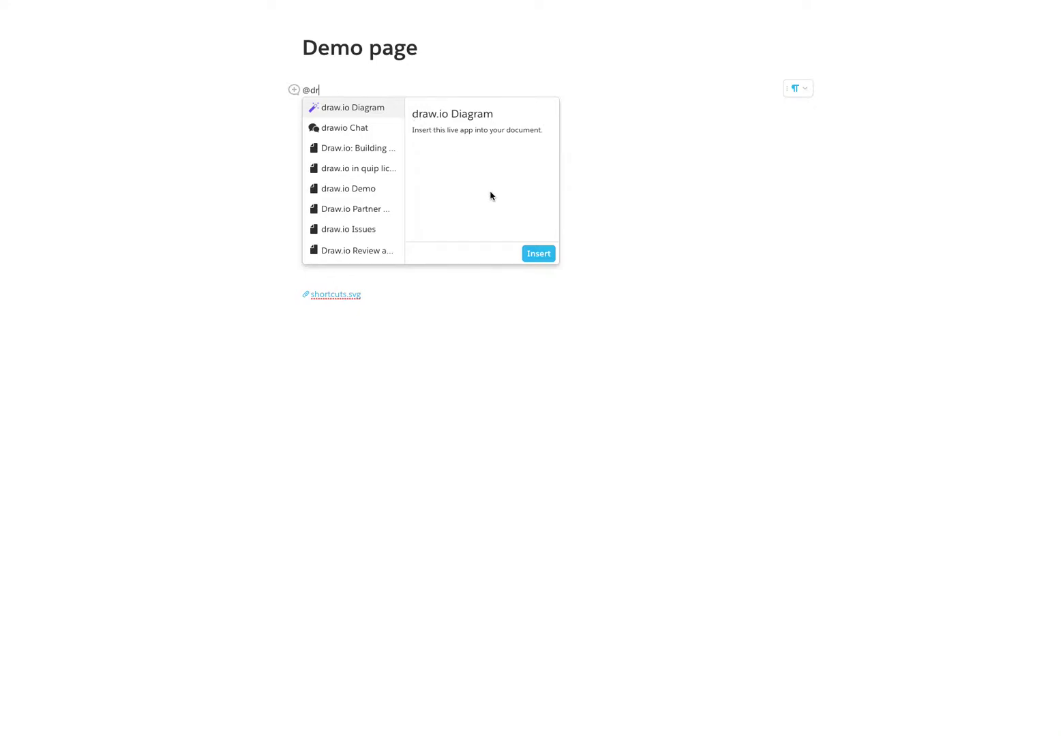
click(538, 253)
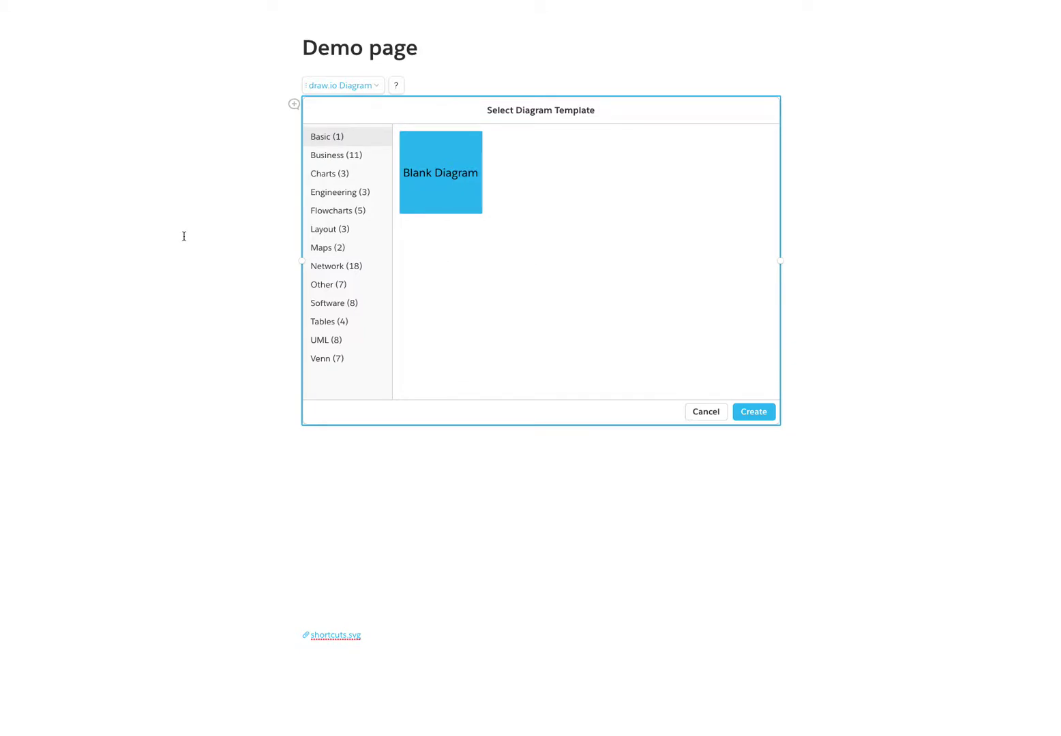
click(333, 199)
click(335, 213)
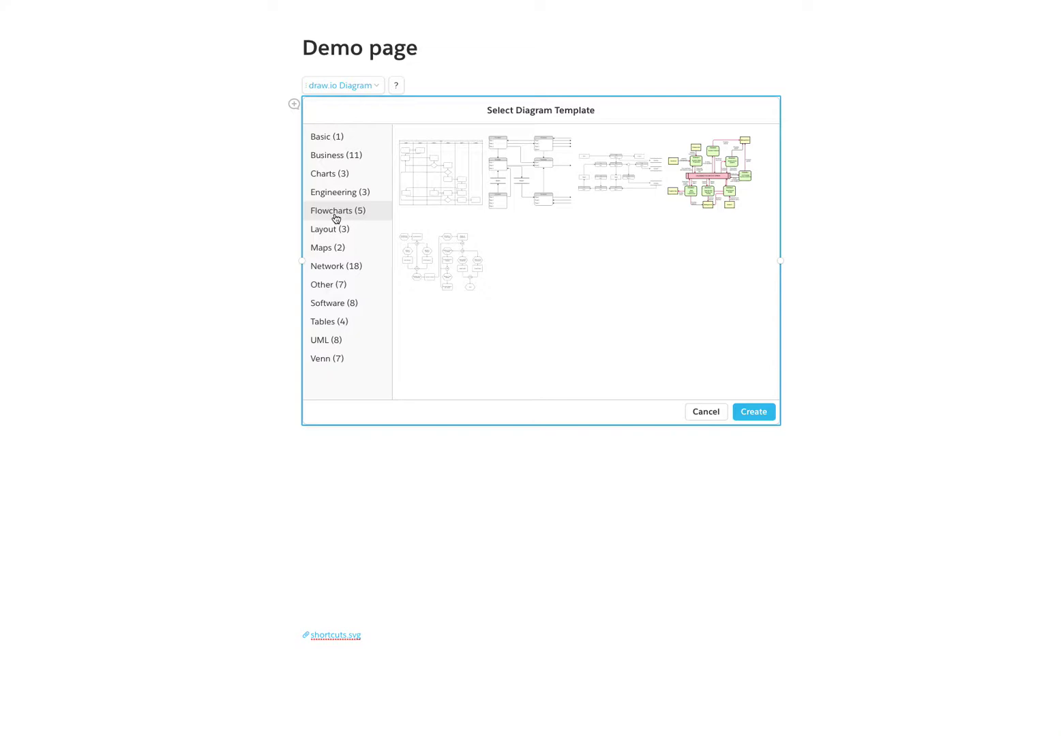
click(327, 137)
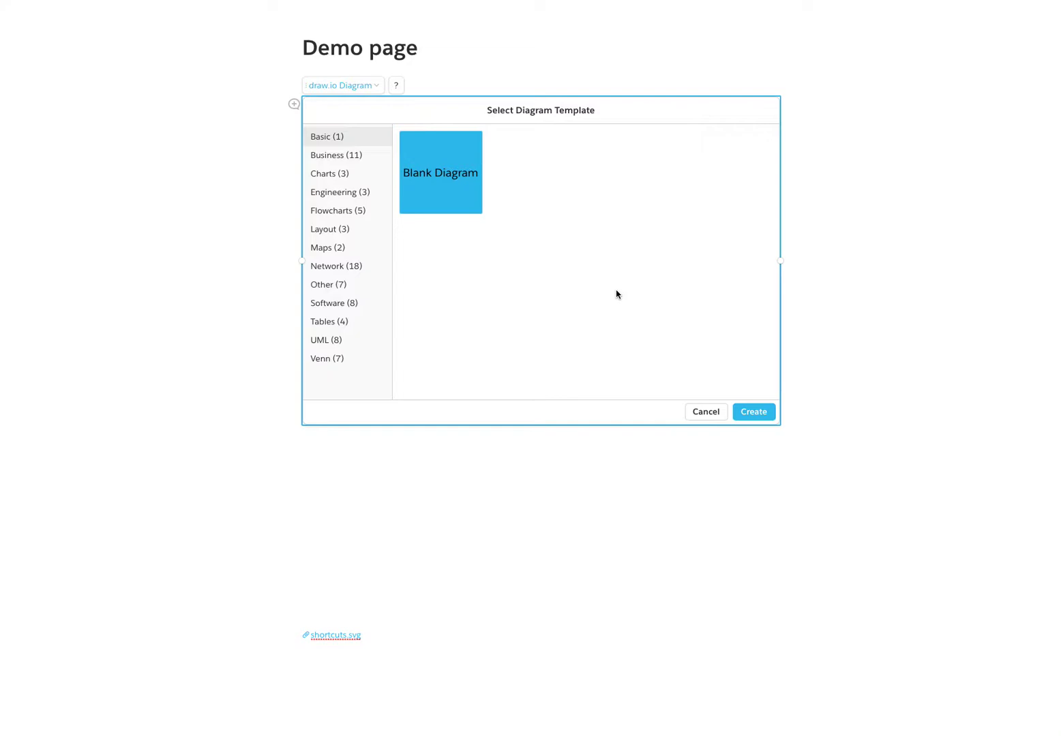
click(755, 413)
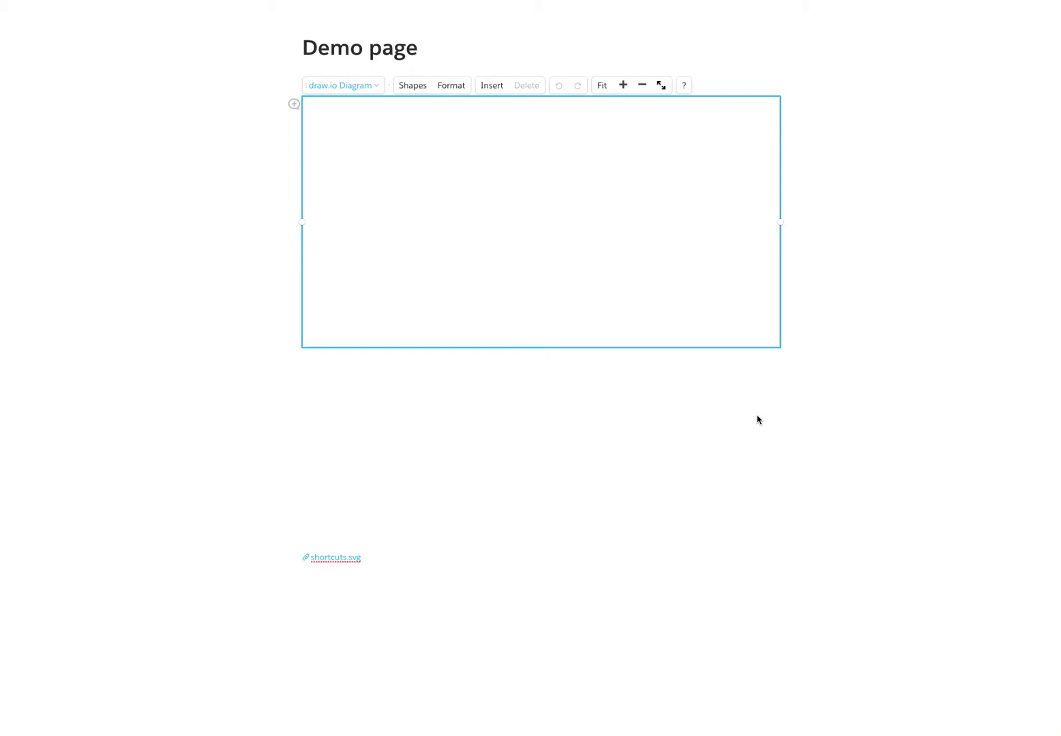
- Add a rectangle at the top-left of the diagram, discarding an extra circle
click(489, 86)
click(500, 123)
click(487, 87)
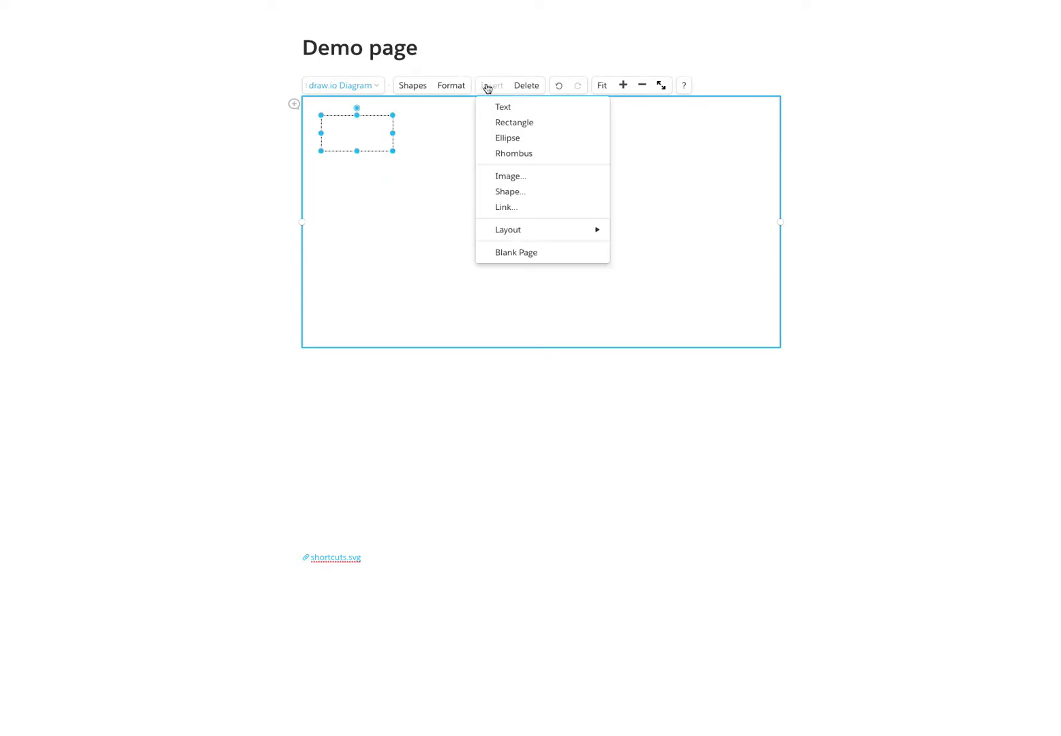
click(512, 139)
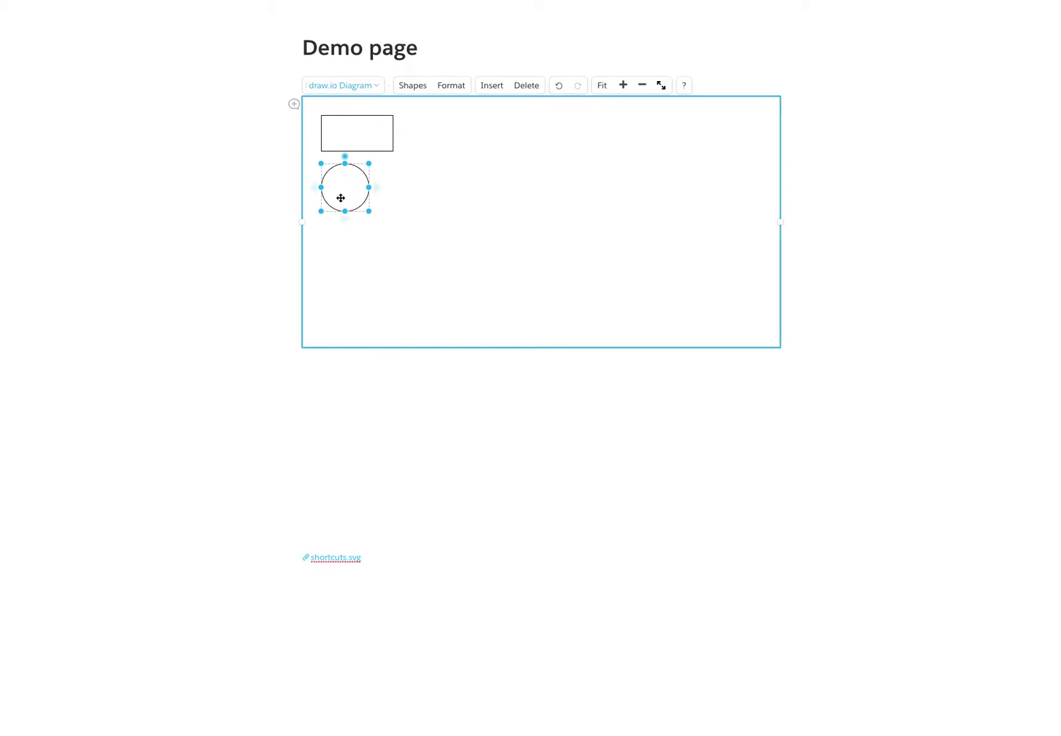
key(Delete)
- Place a copy of the rectangle near the centre and resize it, undoing a trial rotation
click(345, 147)
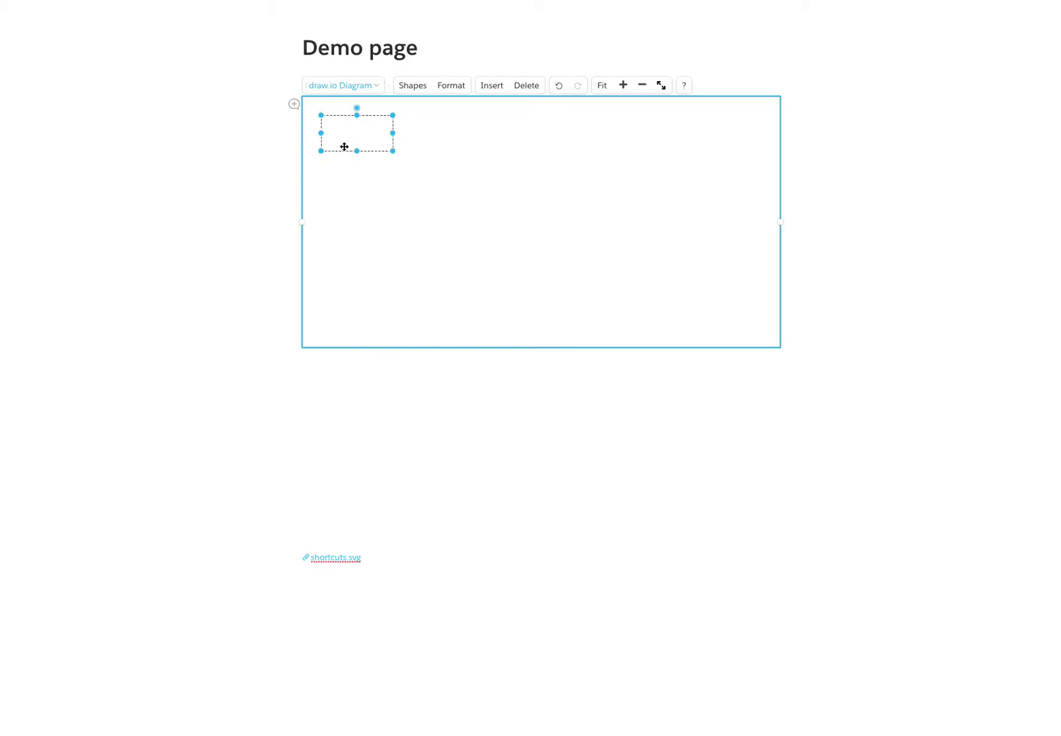
drag(344, 146, 481, 213)
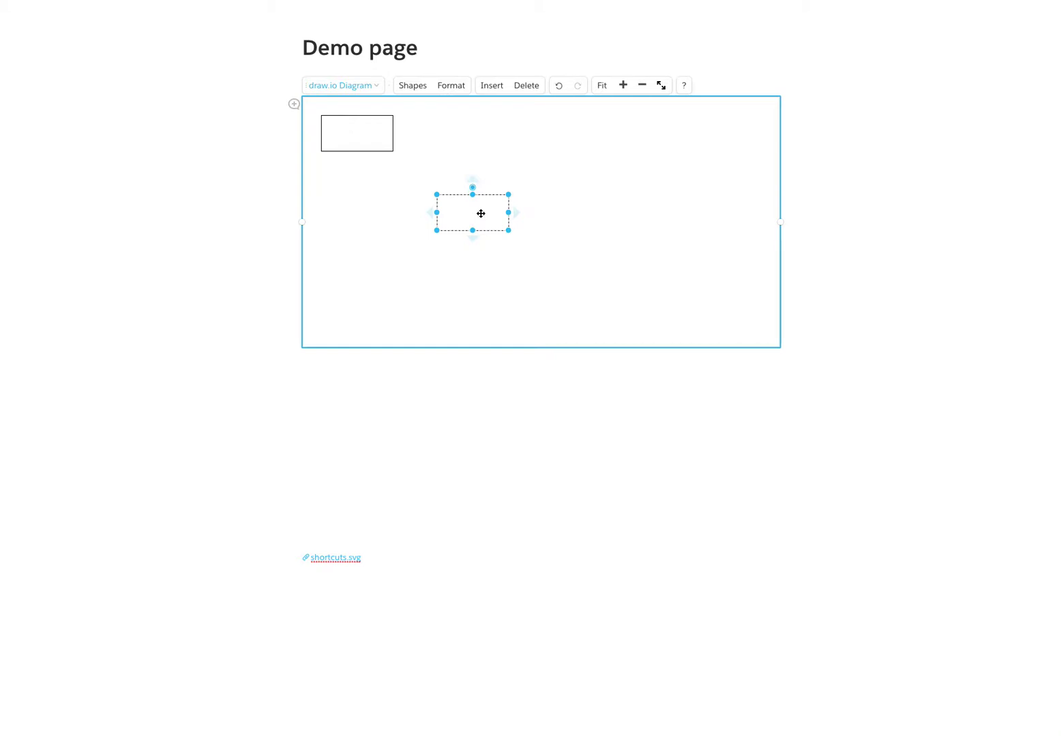
drag(509, 194, 572, 169)
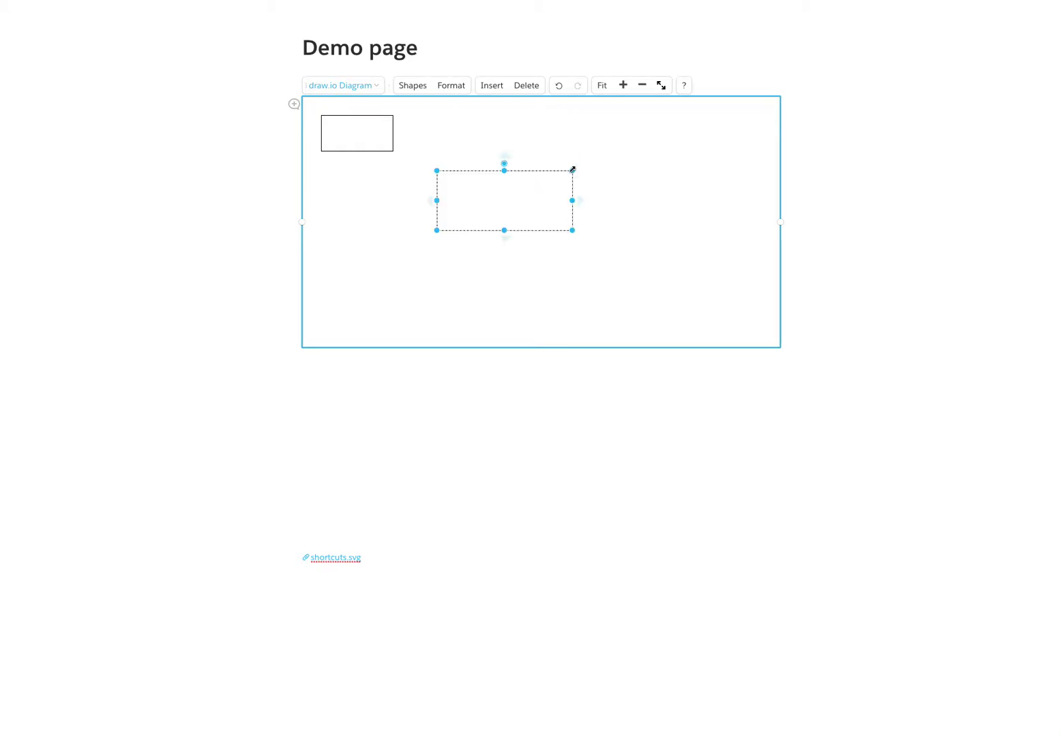
drag(504, 163, 576, 169)
key(ctrl+z)
drag(572, 229, 537, 216)
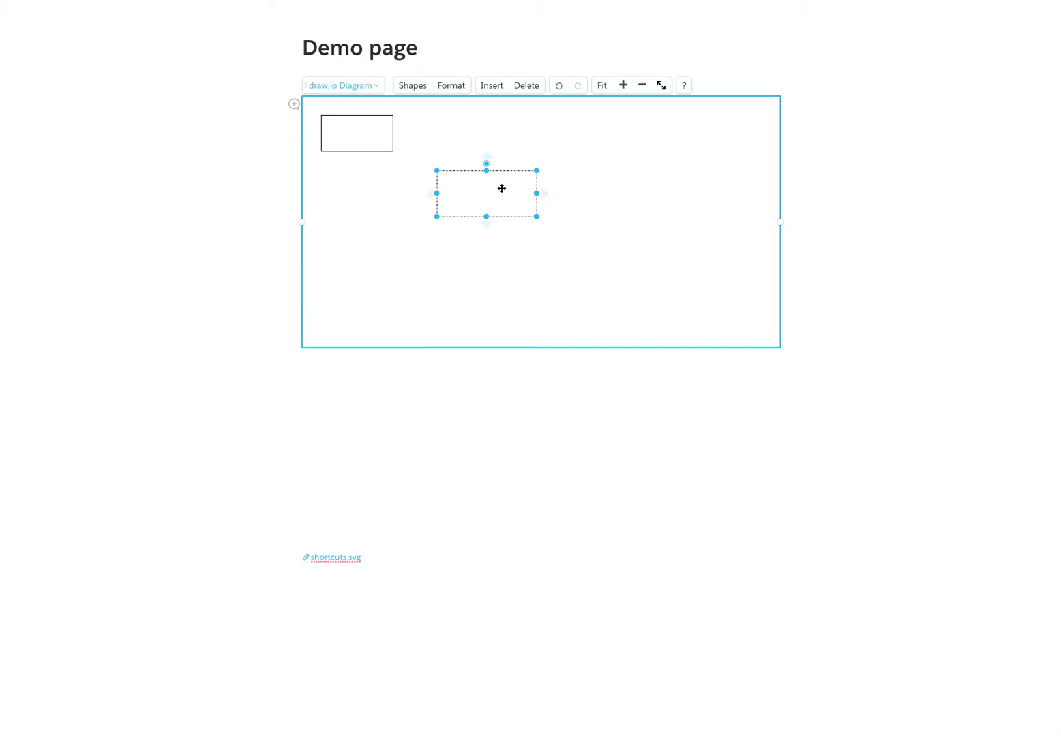
- Label the centre rectangle 'text' and the top-left rectangle 'more text'
text(text)
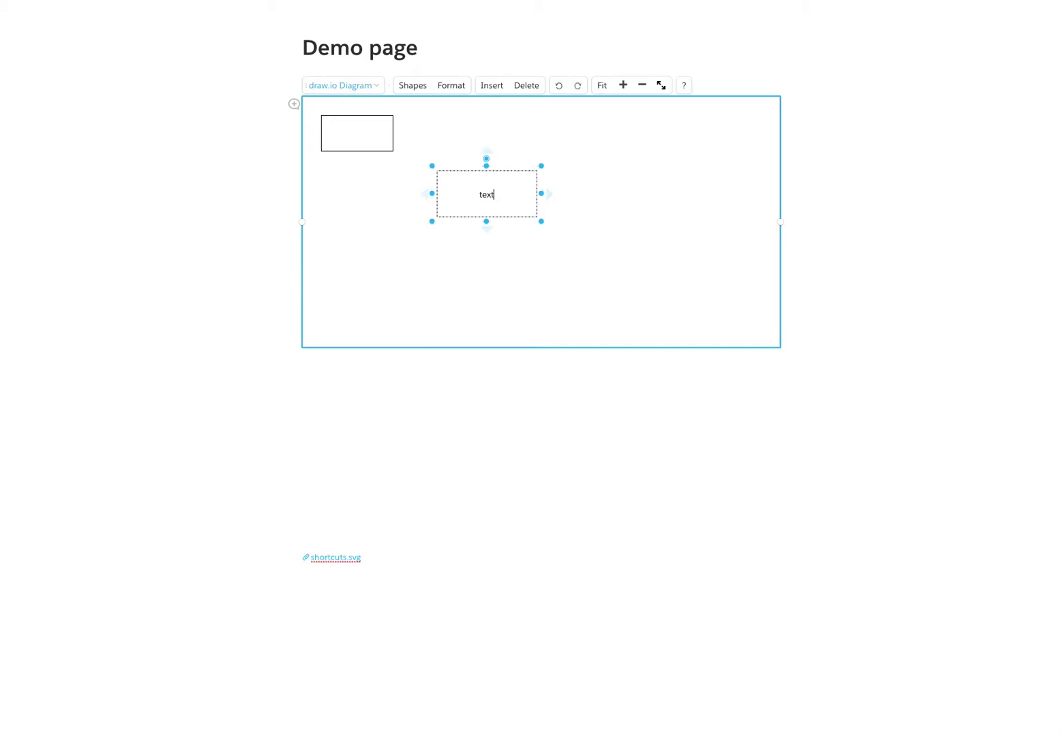
click(372, 131)
text(more ca)
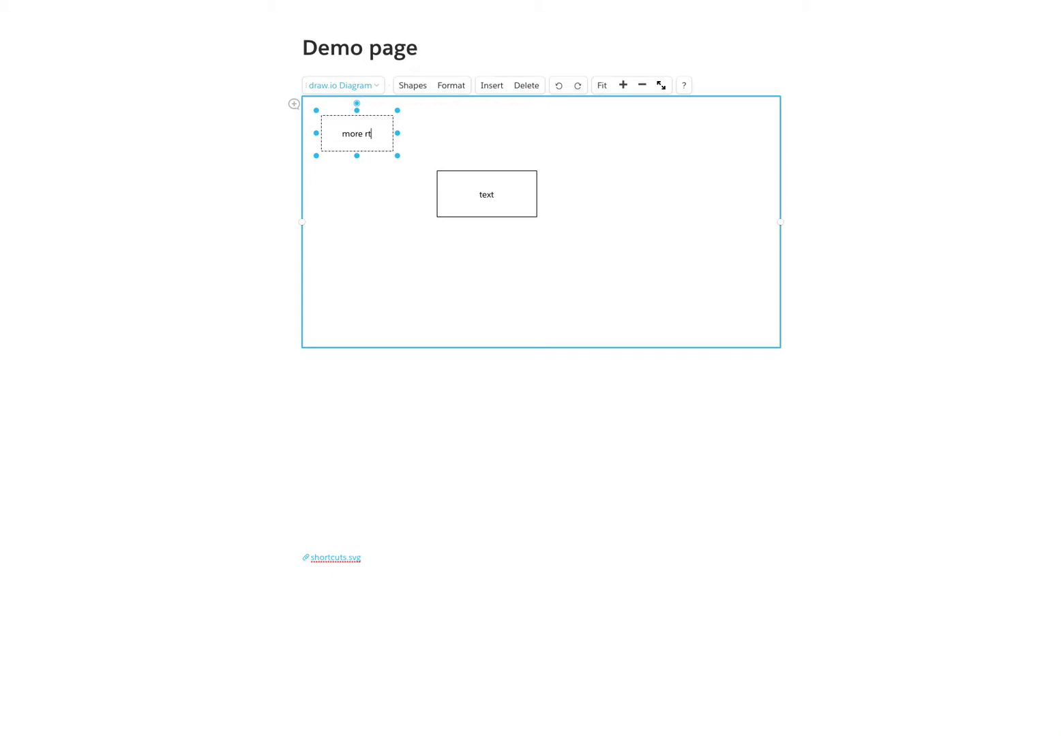
key(BackSpace)
key(BackSpace)
text(text)
- Add a free-standing 'text' label on the empty canvas at the lower right
click(643, 245)
key(BackSpace)
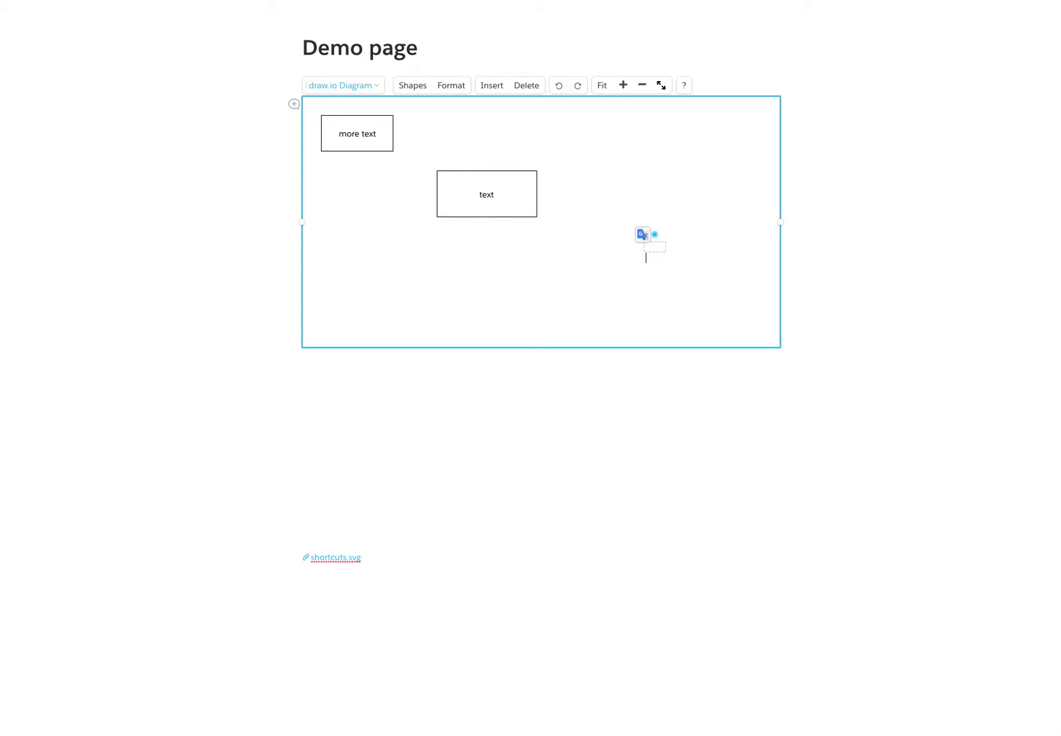
text(text)
click(651, 177)
- Re-enter the diagram and drag its frame handle downward to resize the embedded area
click(609, 468)
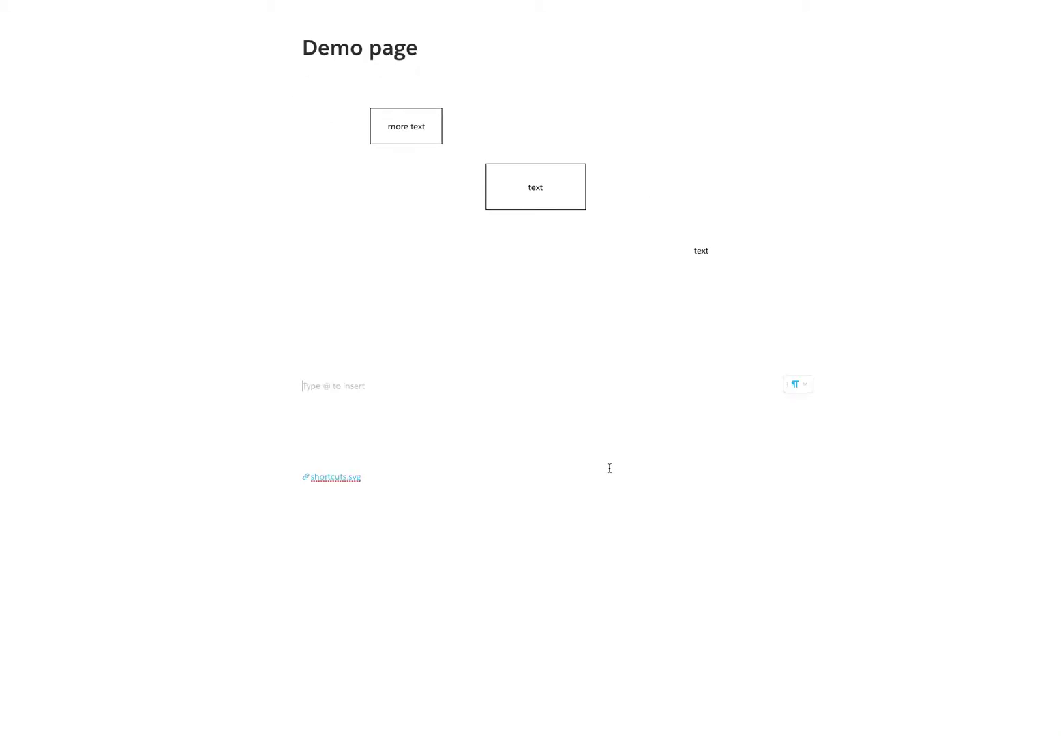
click(642, 187)
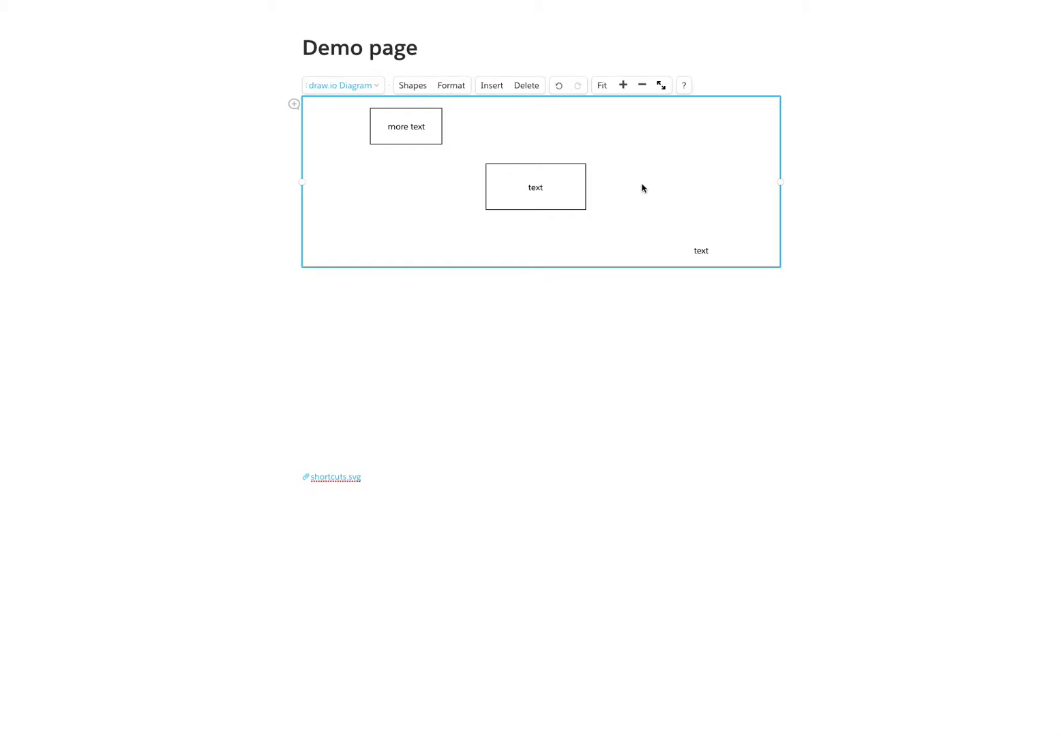
drag(779, 181, 793, 271)
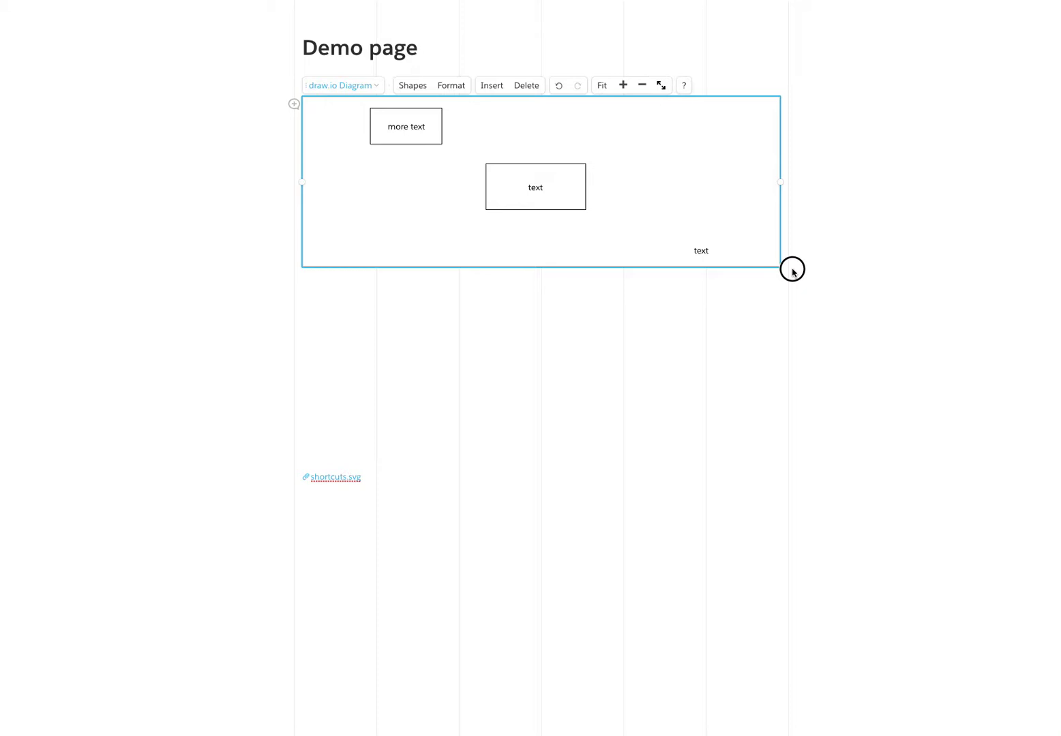
drag(792, 270, 791, 272)
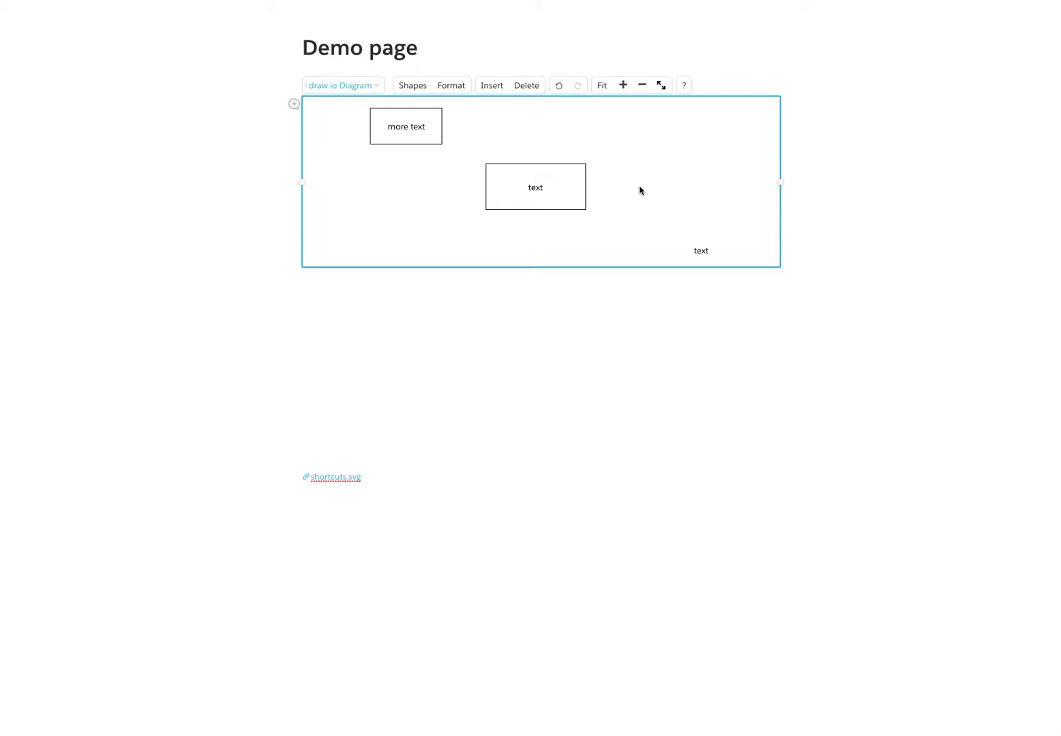
- Apply Extend twice from the draw.io Diagram menu to lengthen the canvas downward
click(366, 87)
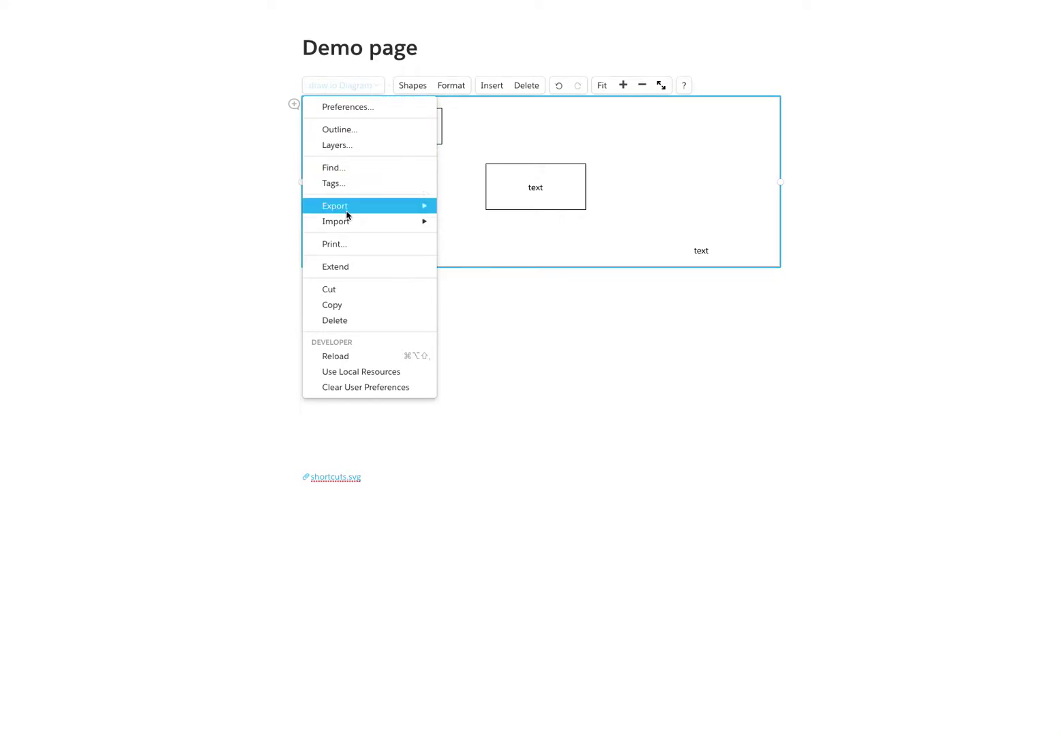
click(343, 266)
click(364, 84)
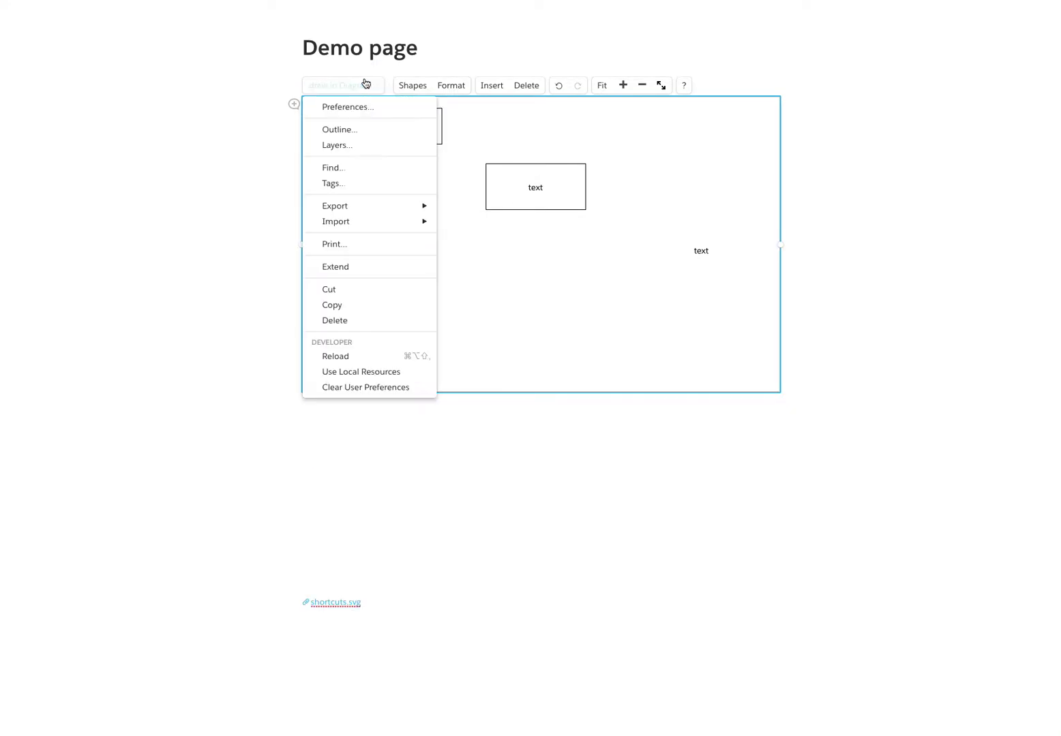
click(342, 268)
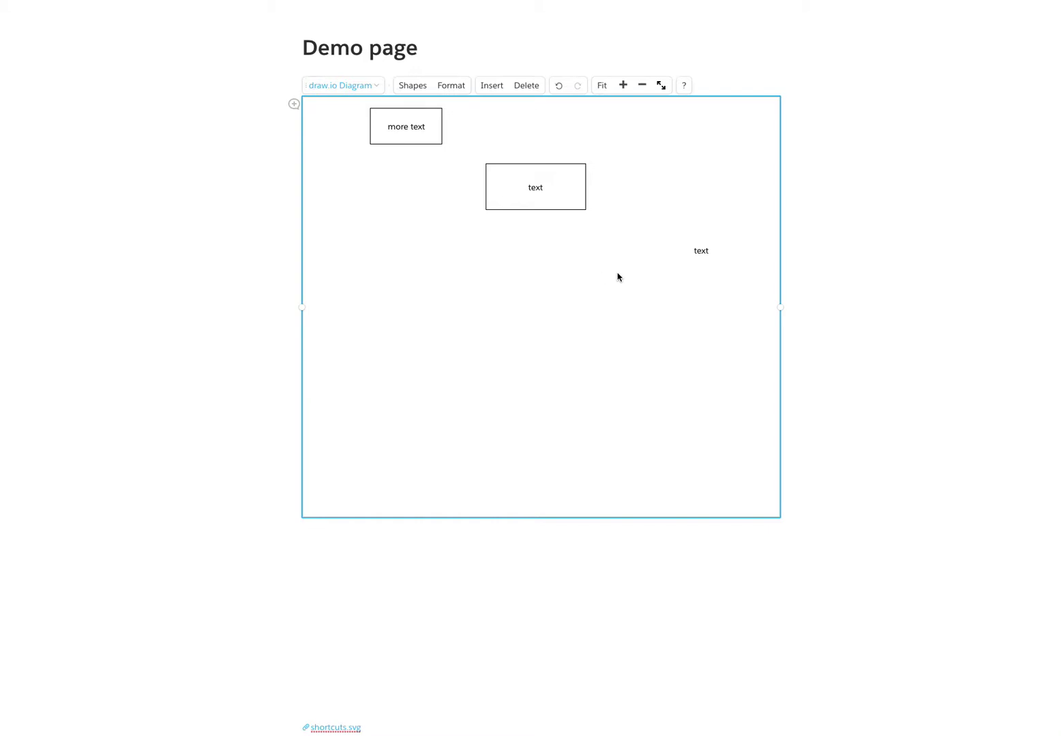
- Clone the centre 'text' box below it with a connector using its bottom blue arrow
click(553, 201)
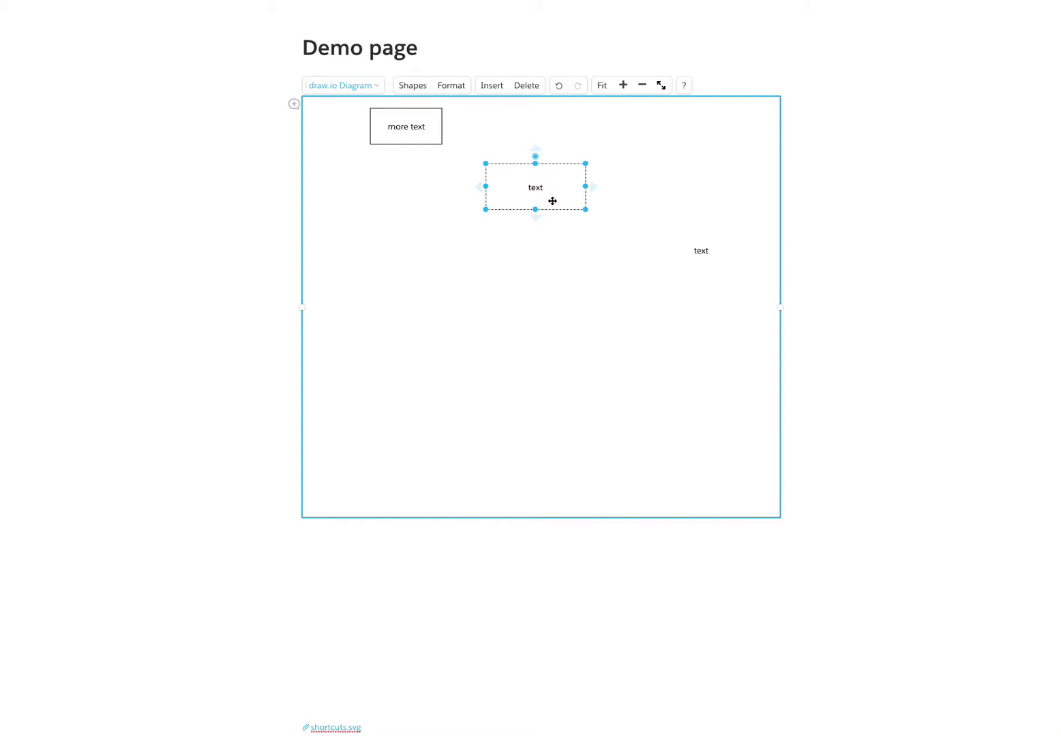
click(563, 261)
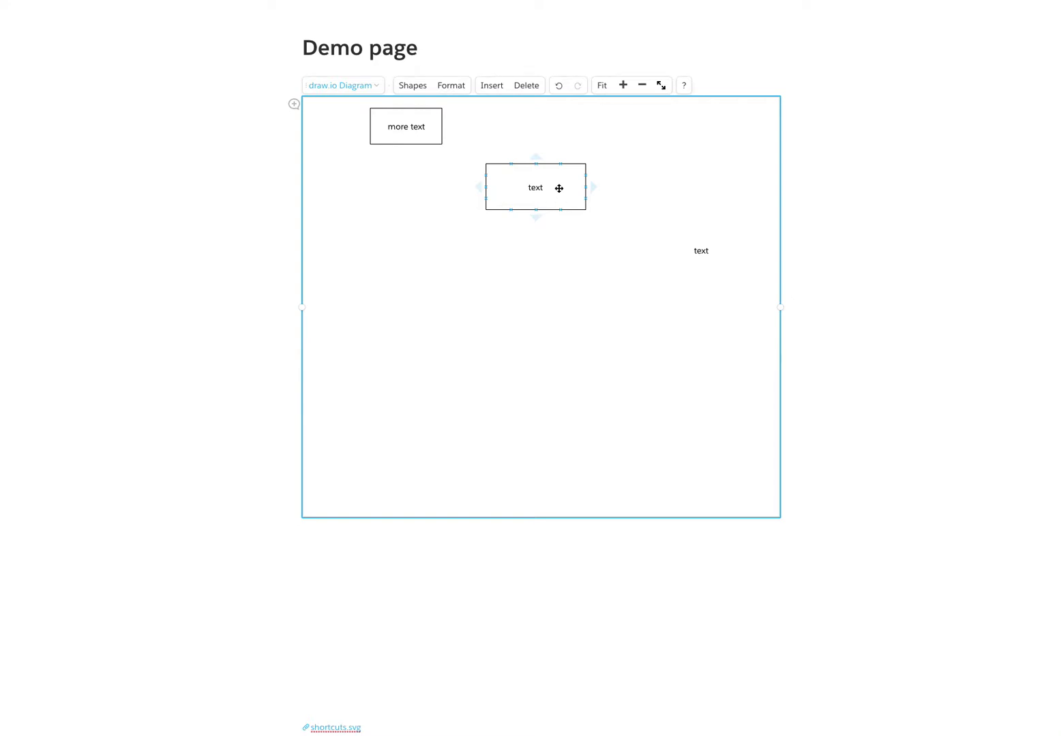
click(535, 216)
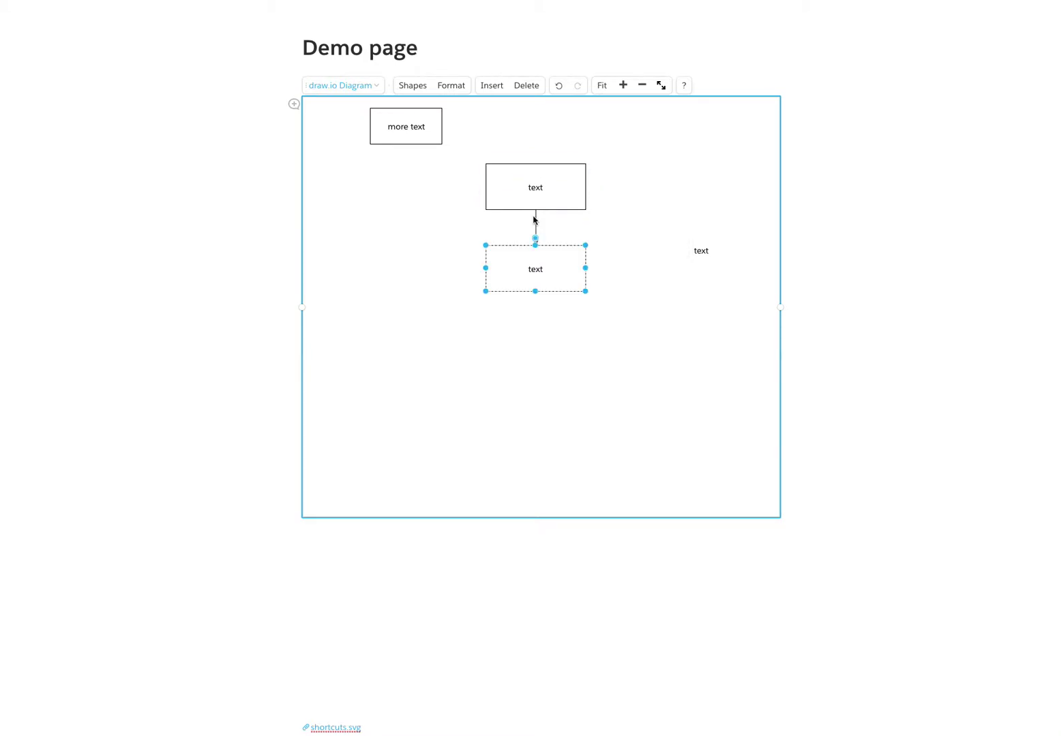
- Drag both 'text' boxes until they sit level, with the connector running left to right
click(563, 187)
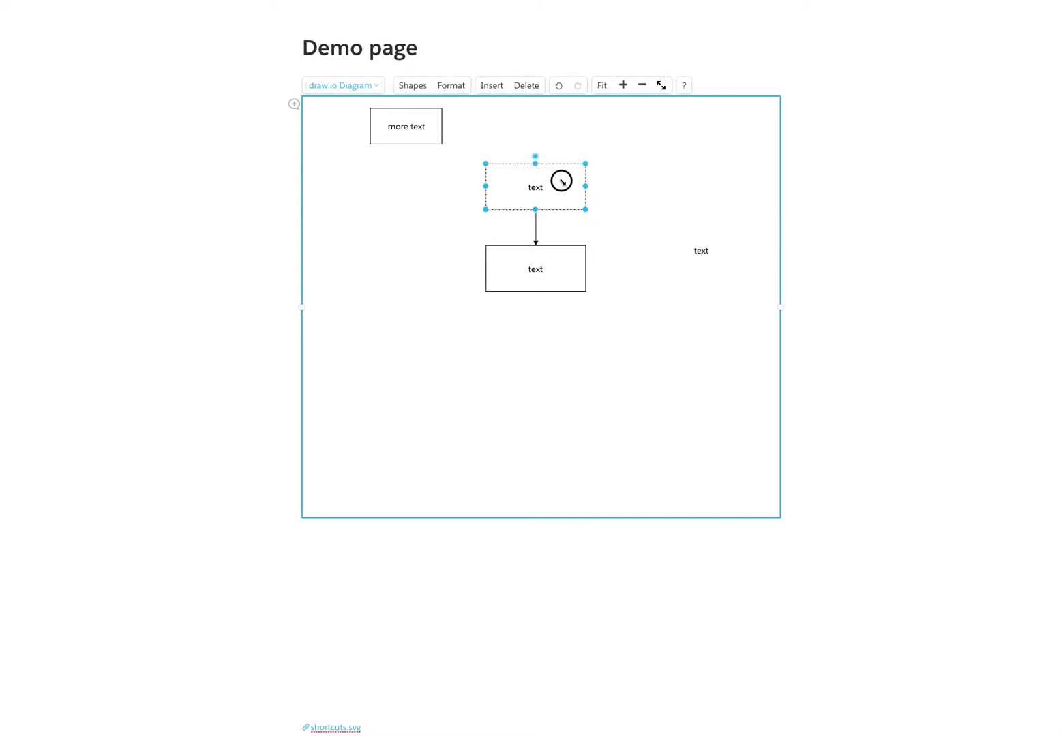
drag(561, 180, 639, 217)
drag(565, 278, 553, 347)
drag(639, 240, 701, 331)
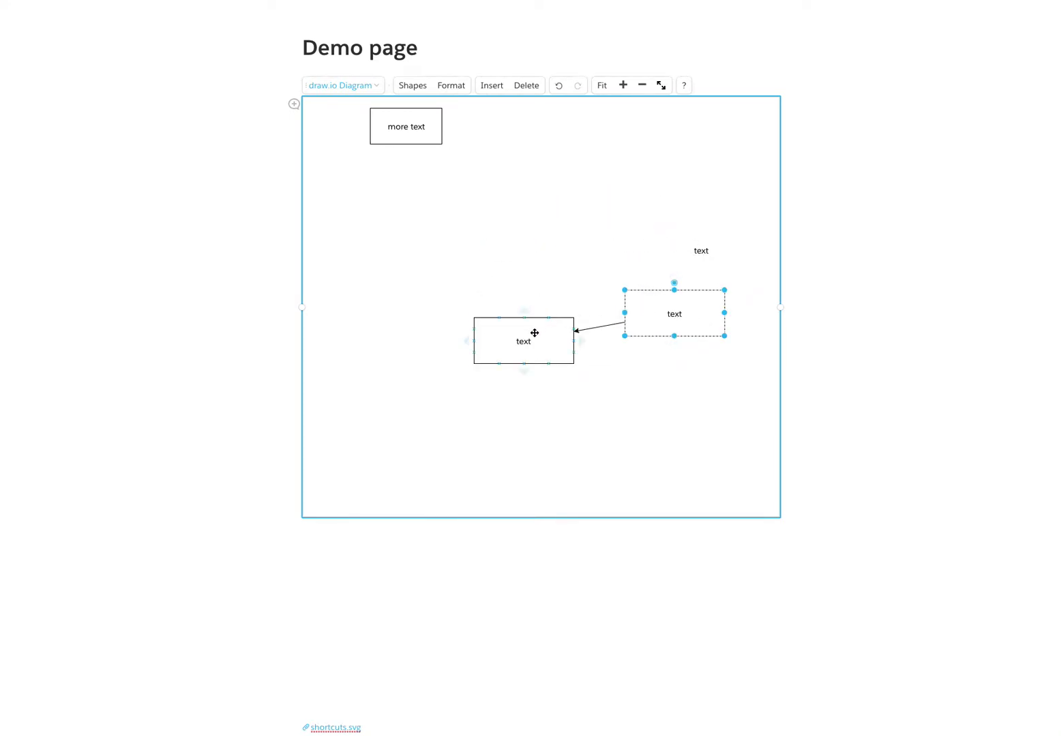
drag(533, 333, 507, 251)
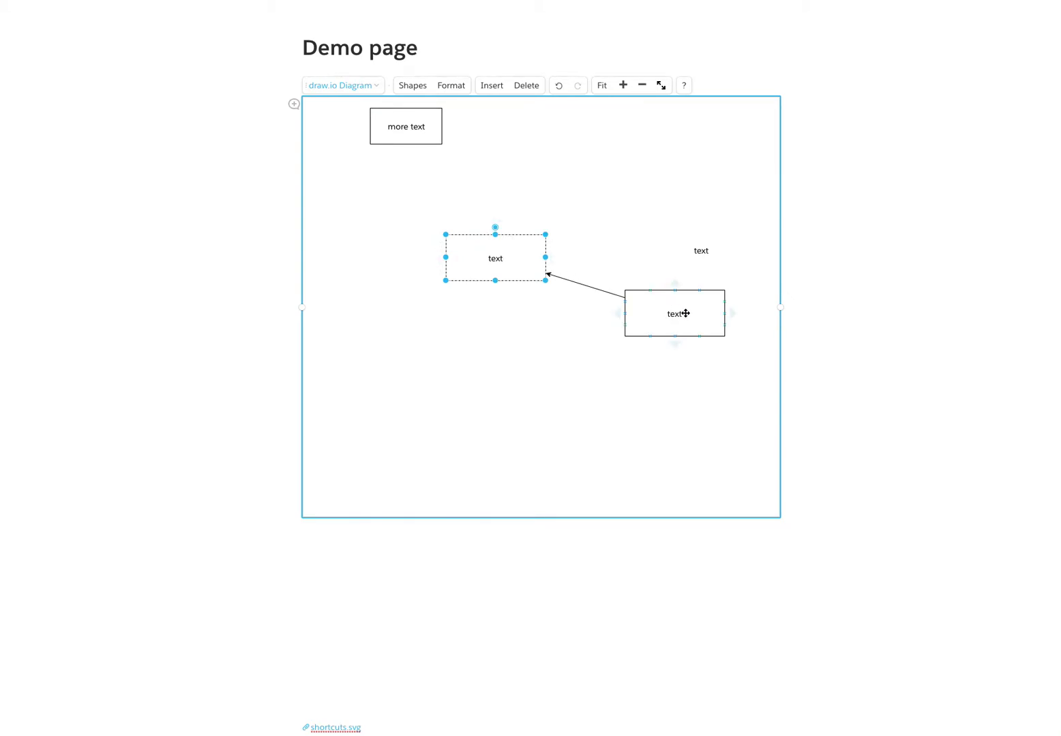
drag(686, 313, 547, 399)
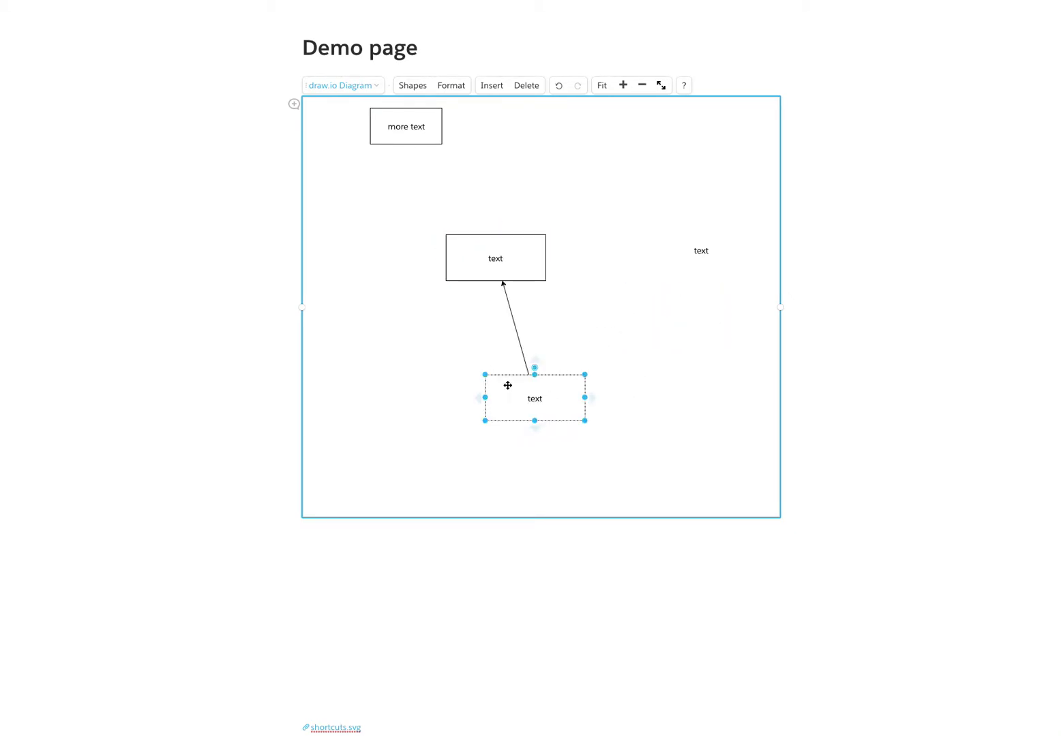
drag(517, 259, 630, 261)
click(552, 389)
drag(552, 388, 431, 291)
drag(629, 262, 647, 308)
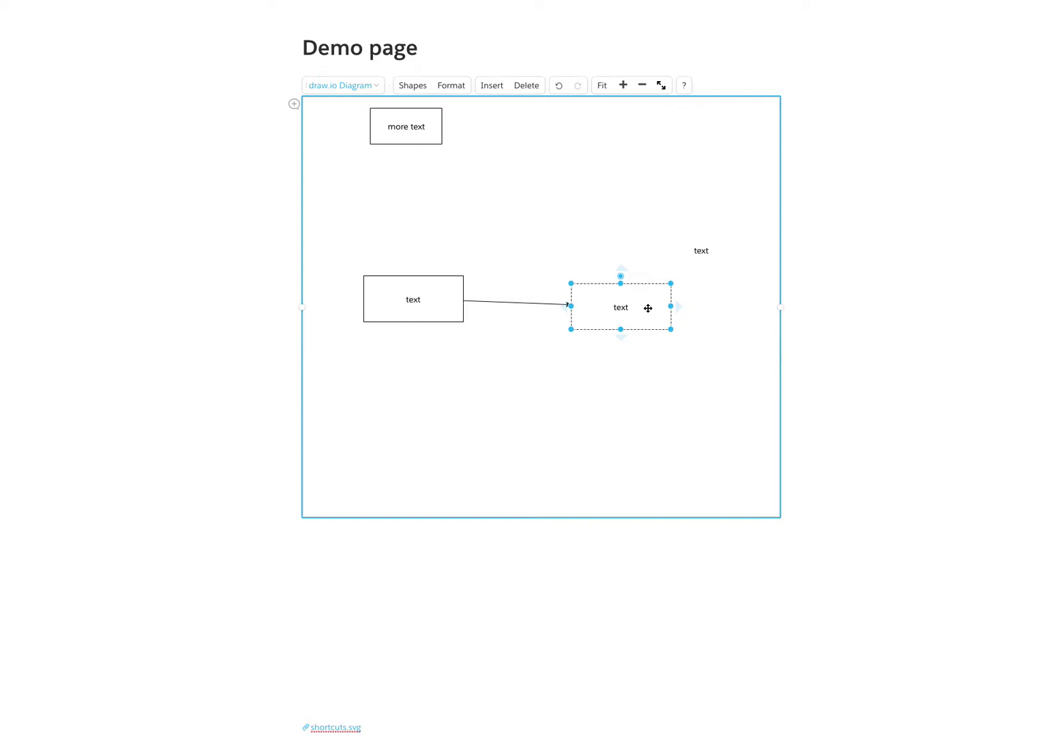
- Draw a second connector from the right text box to the left one
click(640, 267)
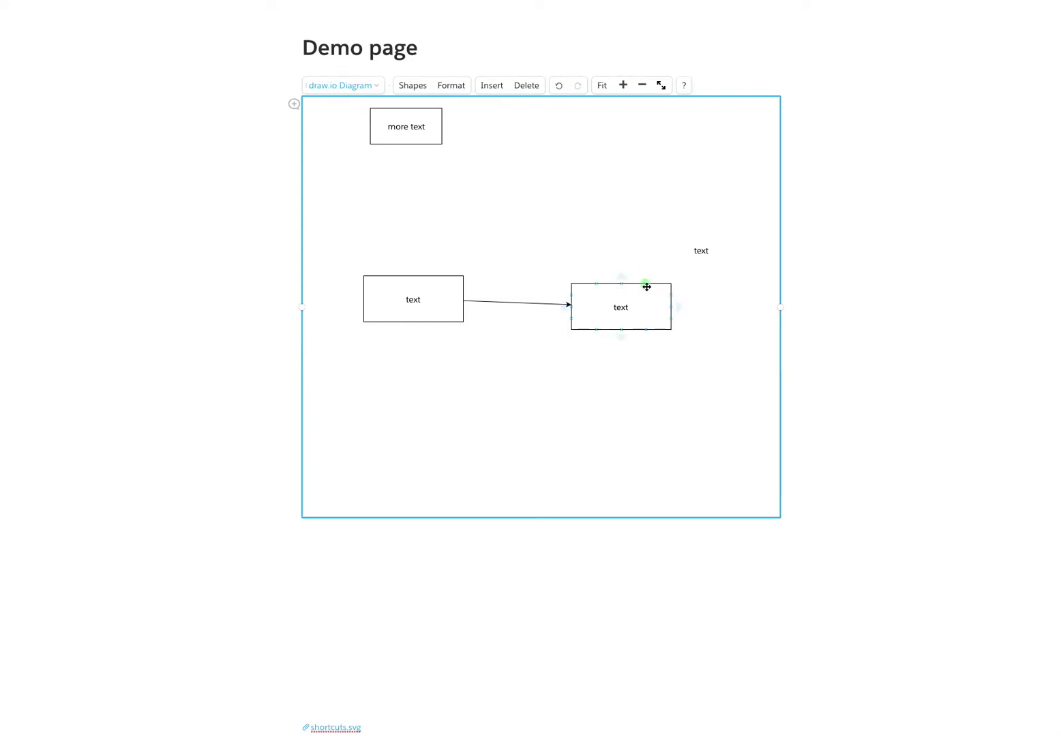
click(641, 279)
drag(641, 278, 388, 276)
drag(646, 308, 667, 401)
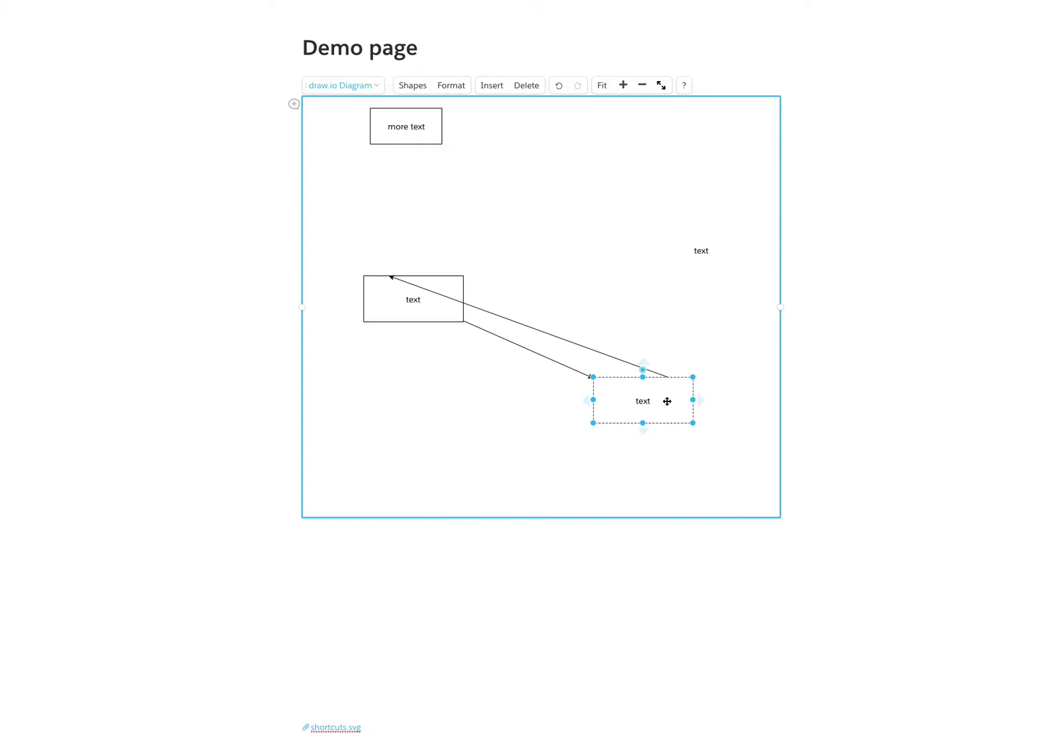
- Set the new connector's waypoints to Orthogonal in the Format panel
click(581, 345)
click(451, 85)
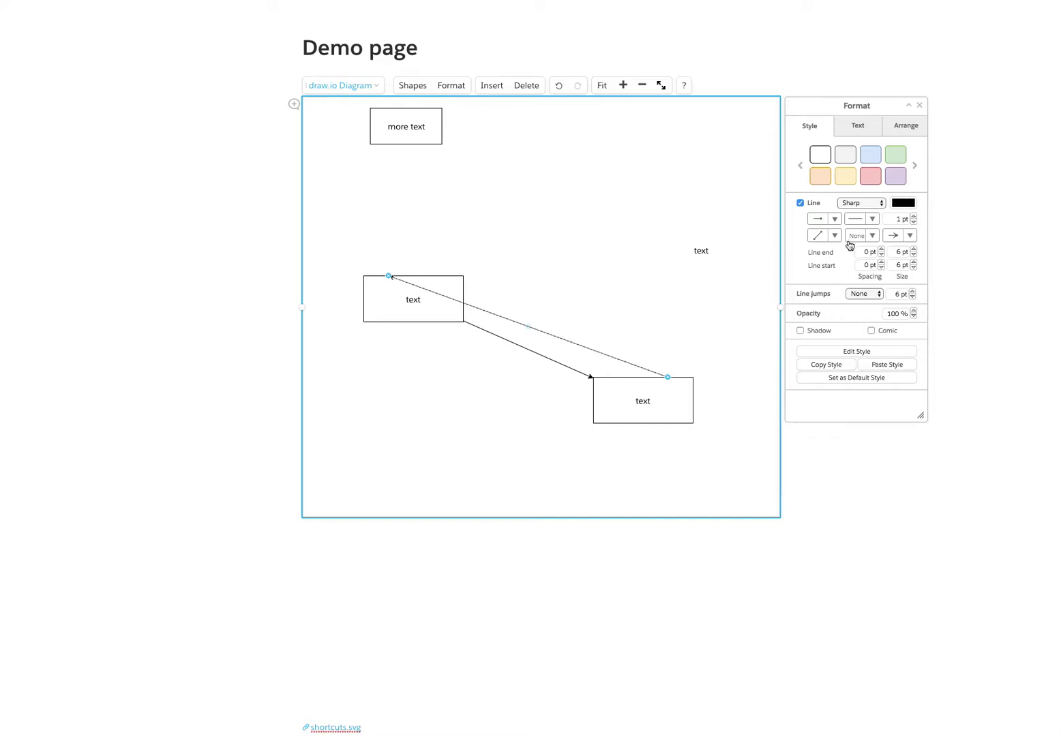
click(835, 237)
click(819, 272)
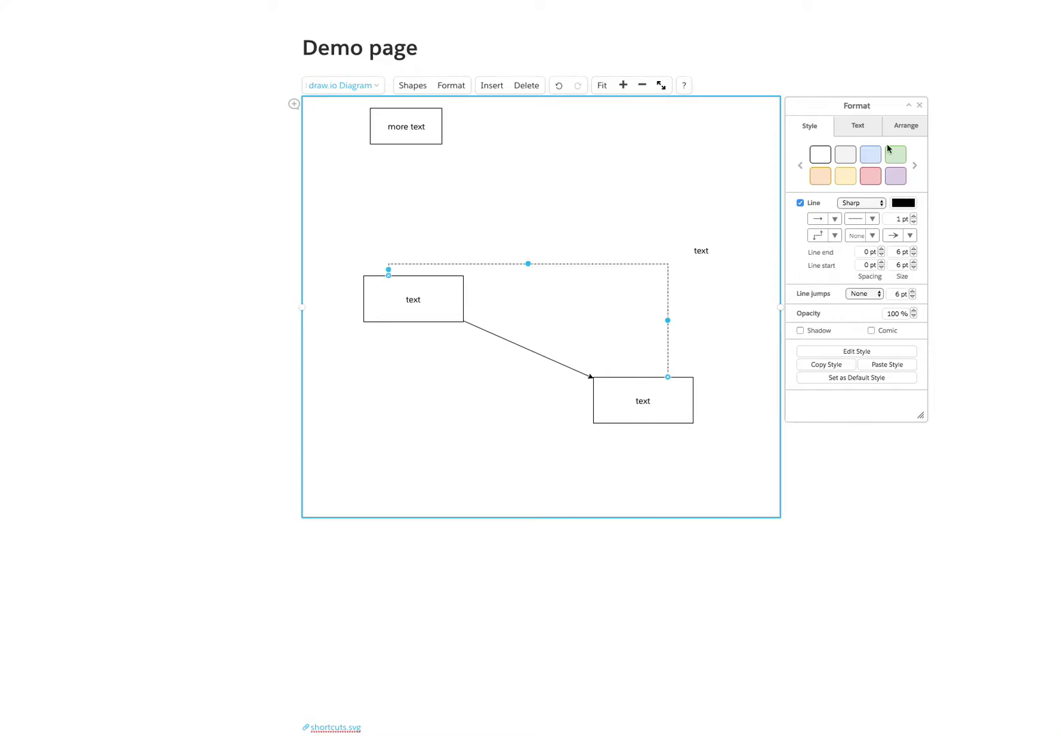
click(919, 109)
- Arrange the two text boxes diagonally and close the diagram editor
click(438, 293)
drag(439, 293, 482, 236)
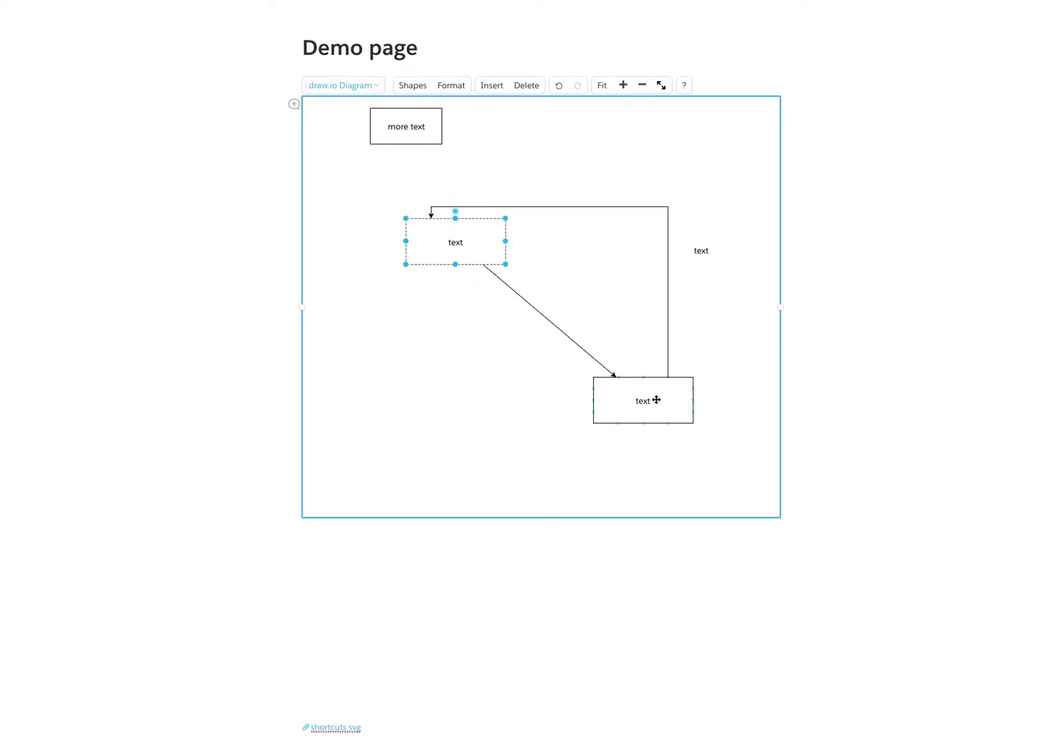
drag(677, 403, 497, 410)
drag(475, 242, 658, 283)
drag(496, 410, 419, 294)
drag(673, 291, 658, 358)
drag(406, 291, 464, 236)
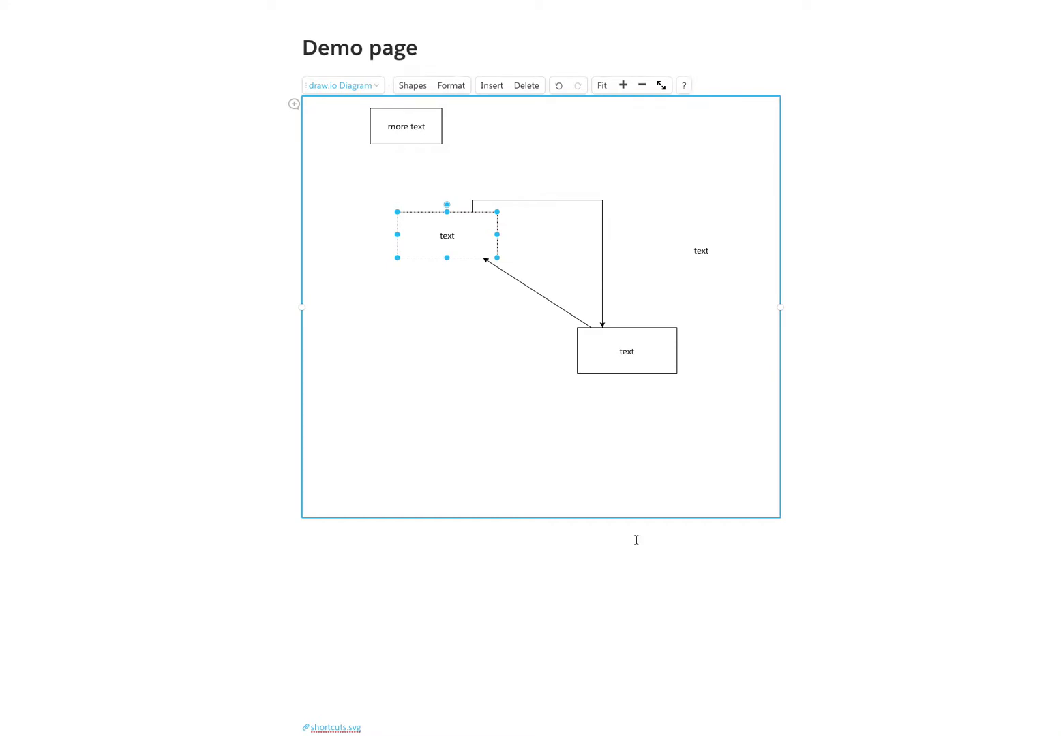
click(615, 542)
click(345, 597)
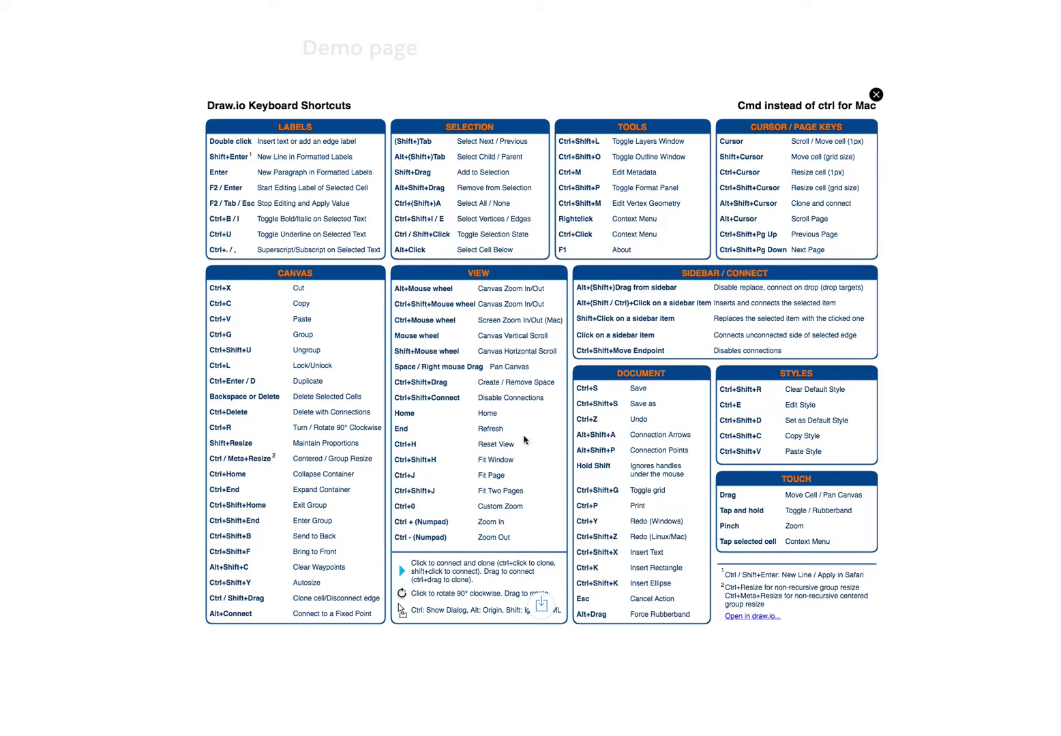
- Close the shortcuts image and reattach the diagonal arrow's start to the upper text box
click(875, 95)
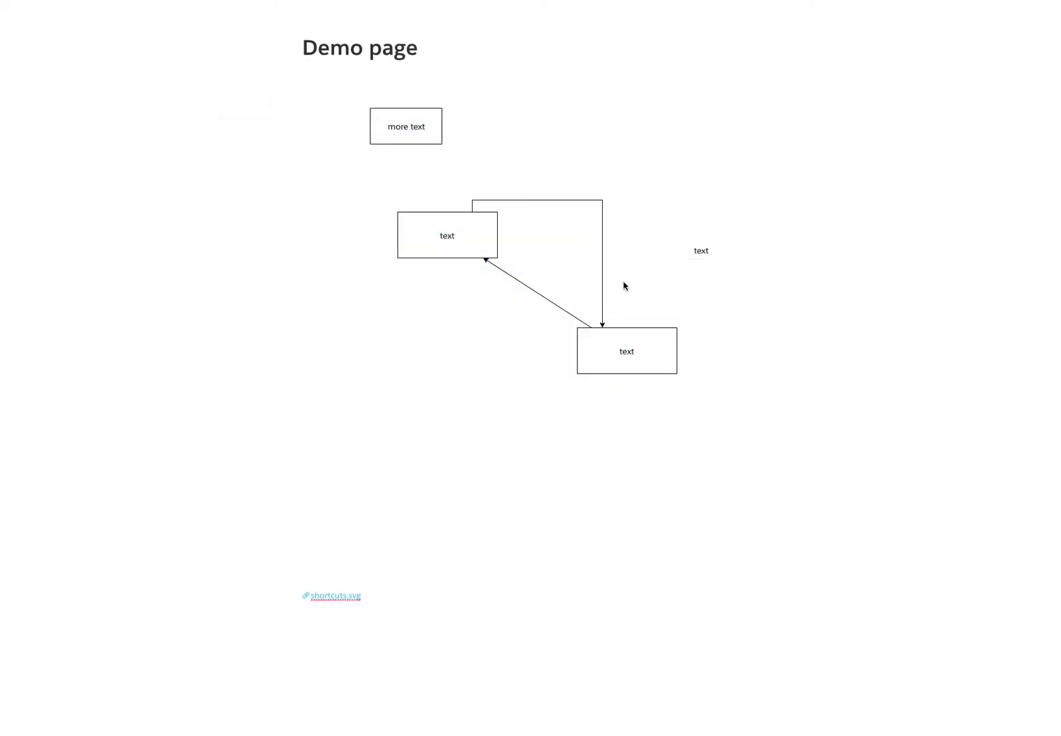
click(565, 314)
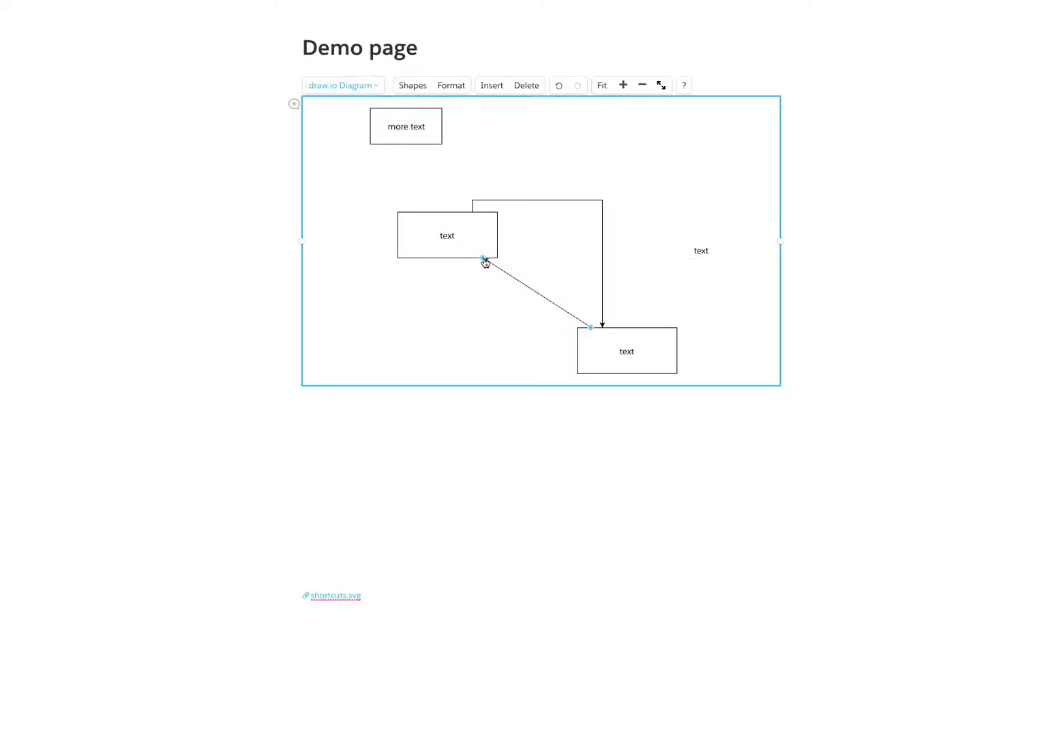
drag(484, 261, 476, 229)
click(450, 223)
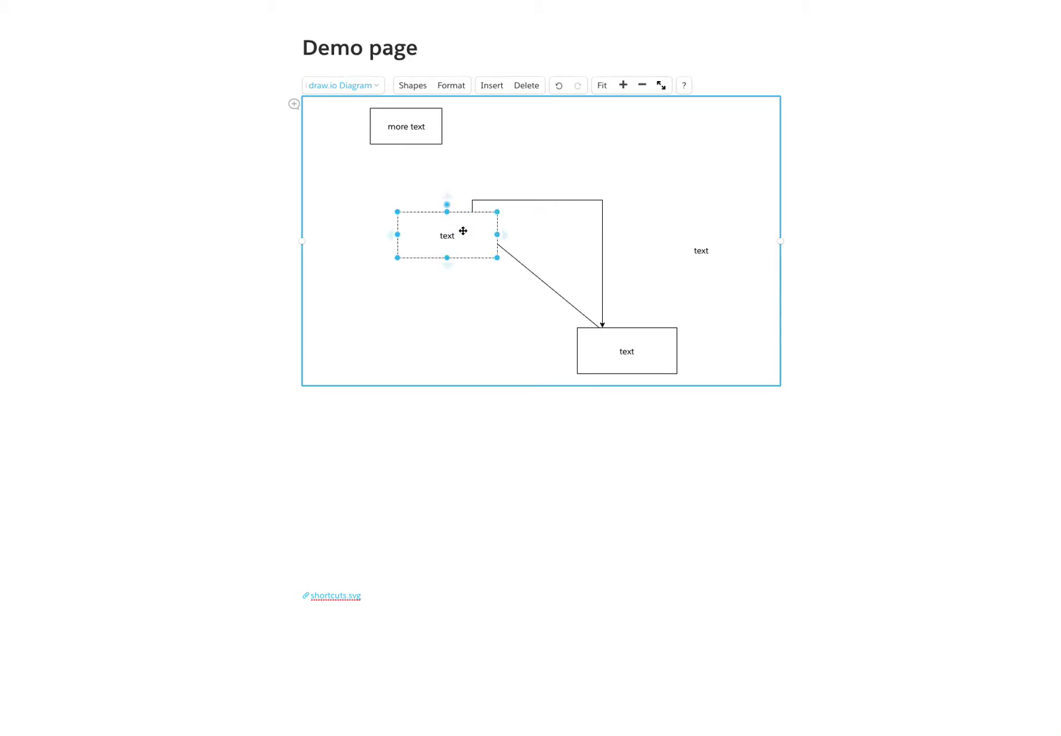
- Bring the arrow To Front and nudge the upper text box slightly down-right
right_click(521, 265)
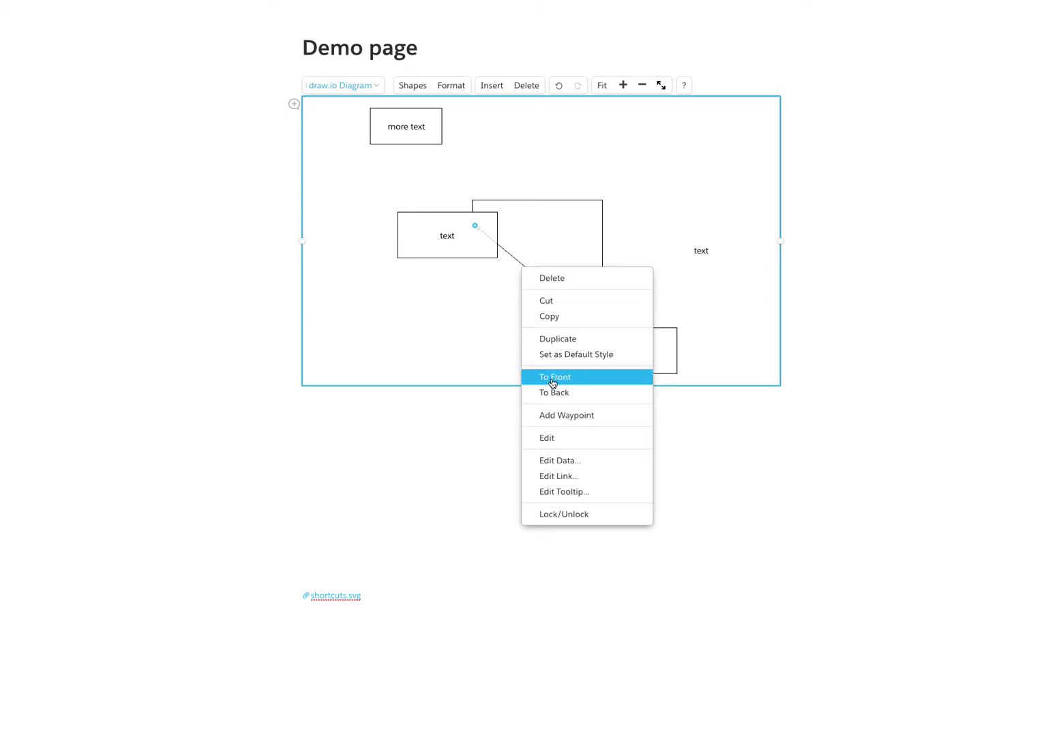
click(553, 380)
click(443, 222)
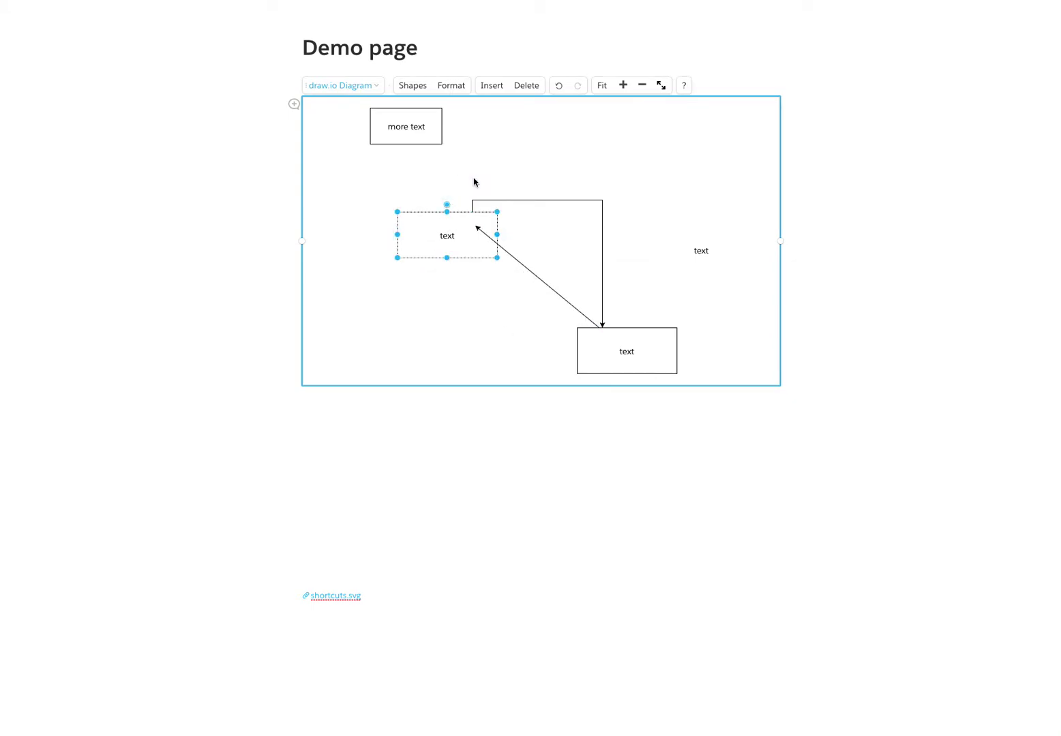
drag(460, 220, 482, 248)
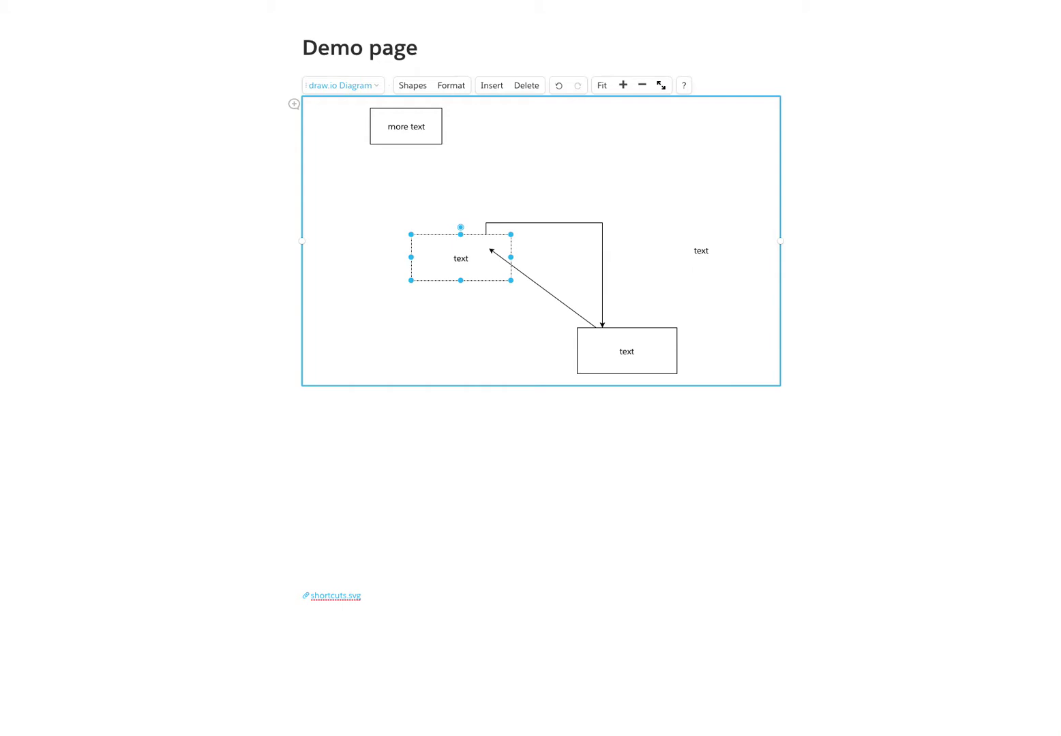
click(366, 91)
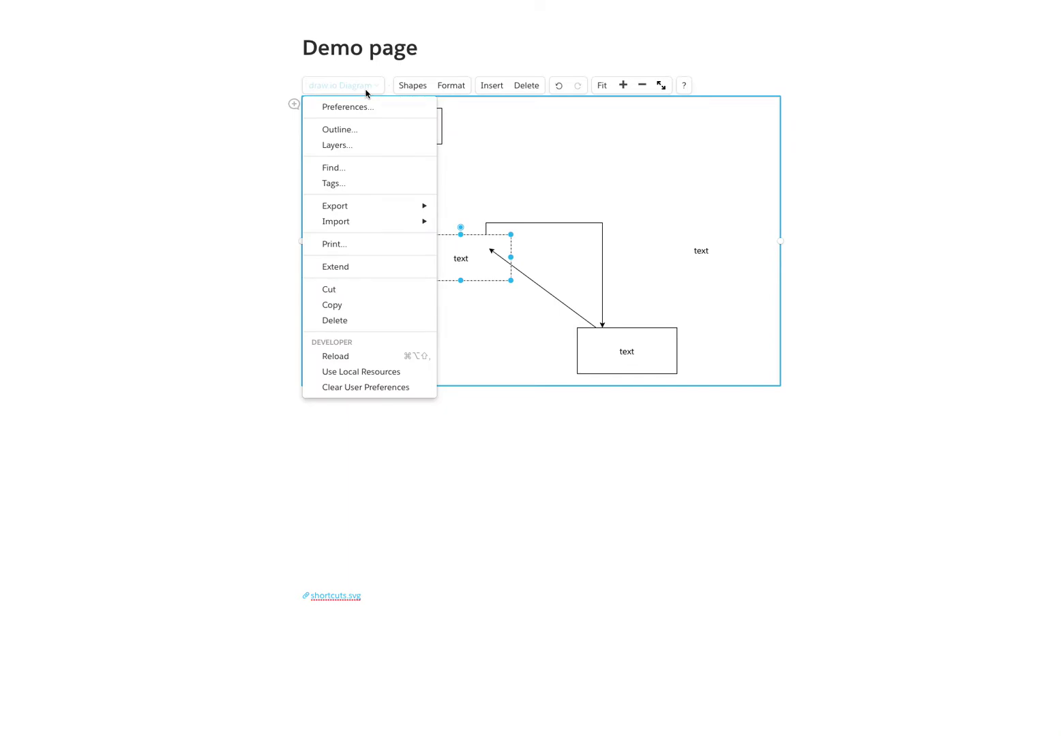
mouse_move(362, 208)
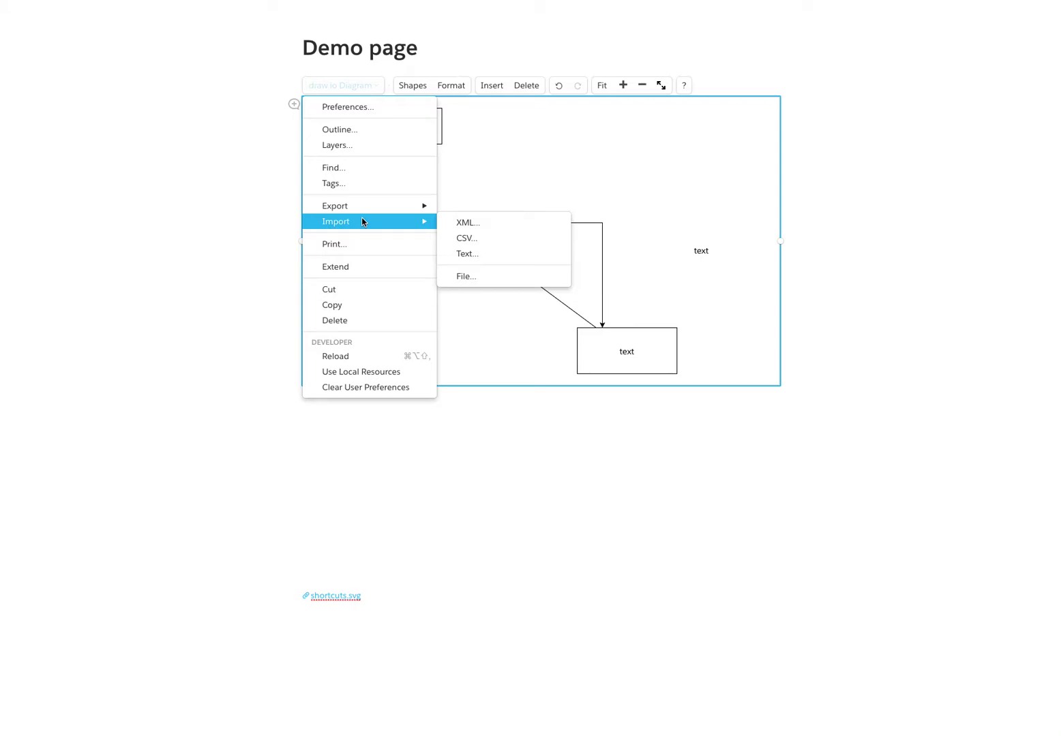
click(656, 136)
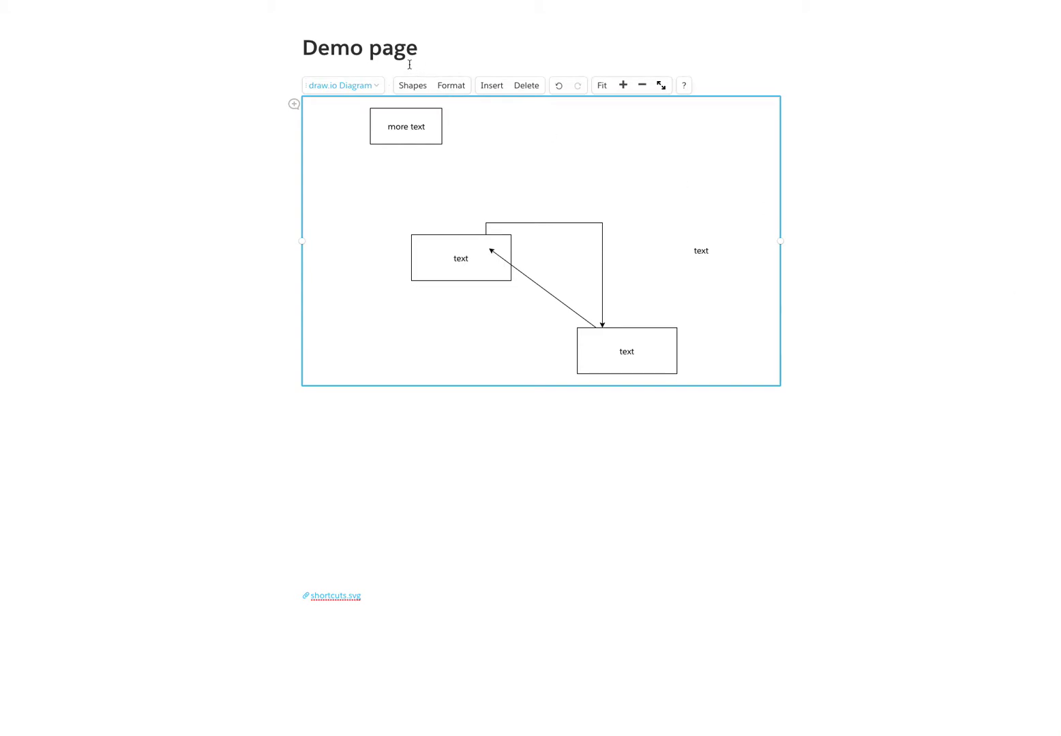
click(415, 87)
click(443, 88)
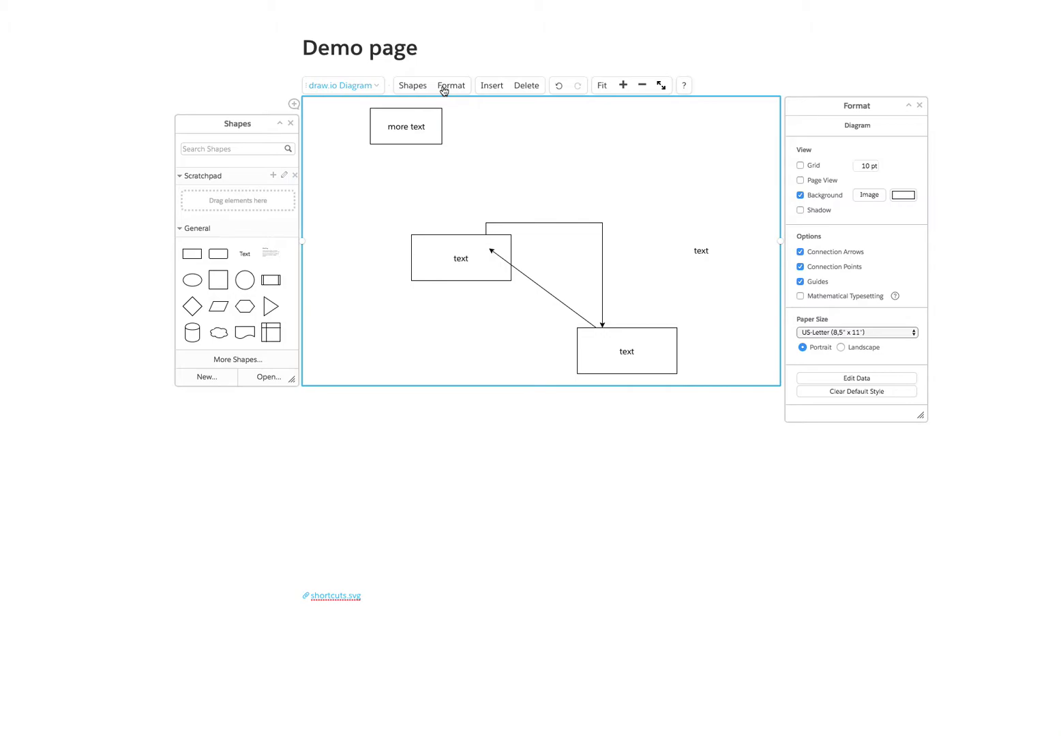
click(406, 86)
click(446, 91)
click(414, 91)
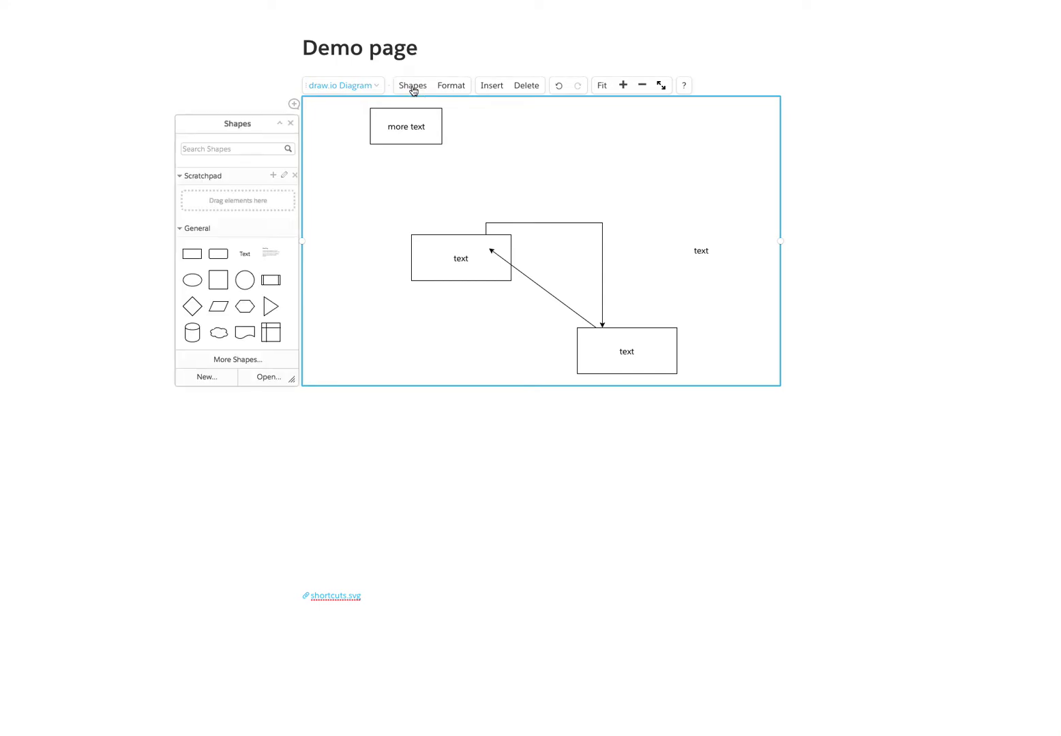
click(453, 94)
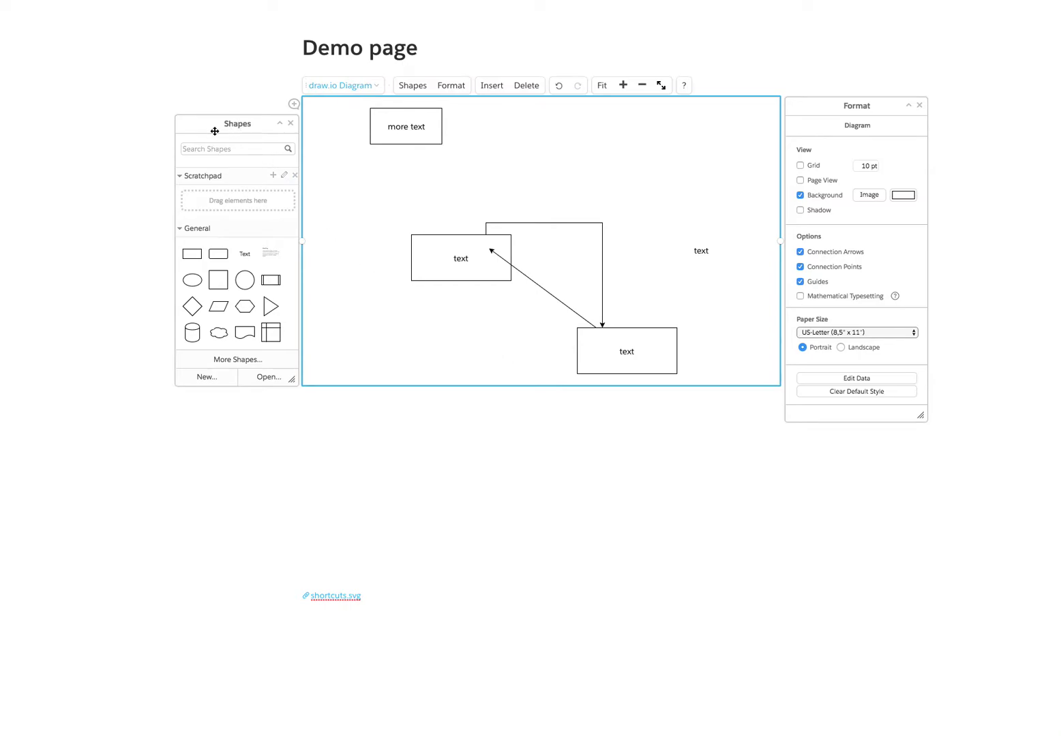
drag(224, 123, 152, 105)
drag(220, 358, 290, 469)
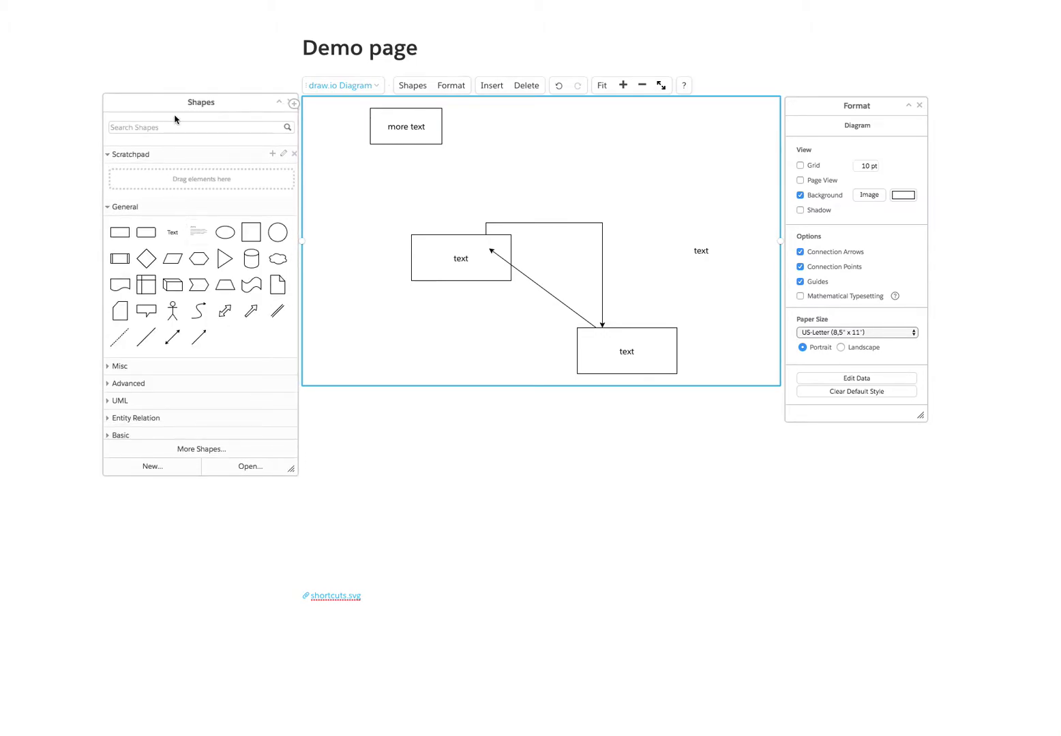
drag(174, 102, 170, 114)
click(165, 139)
text(apple)
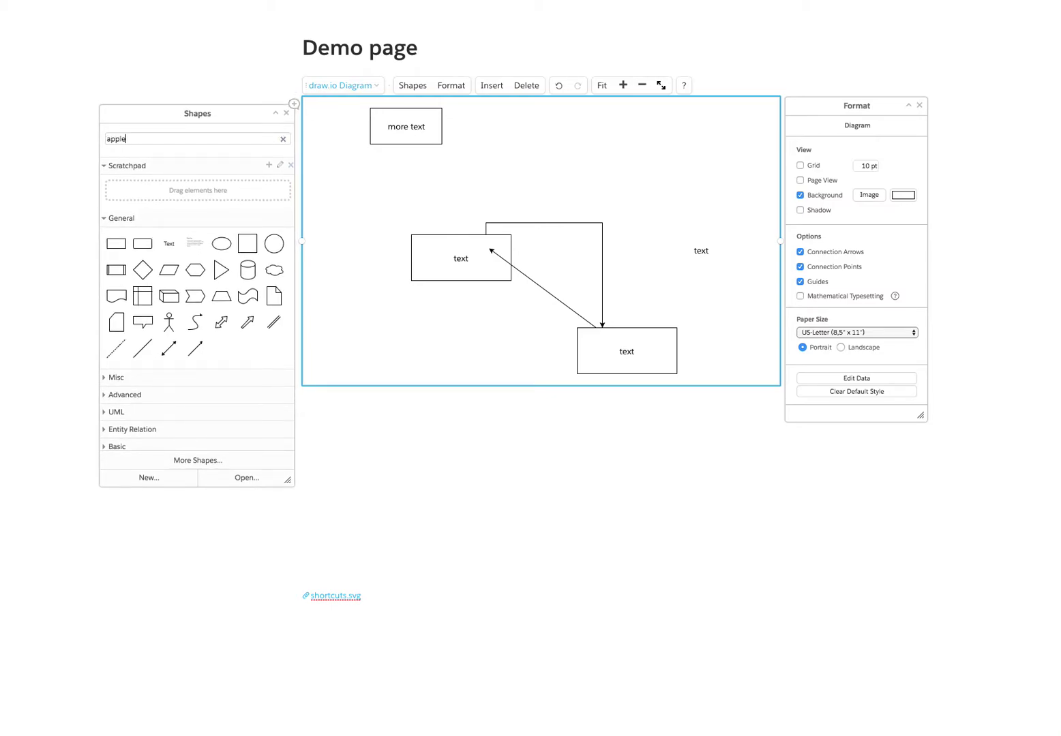
key(Return)
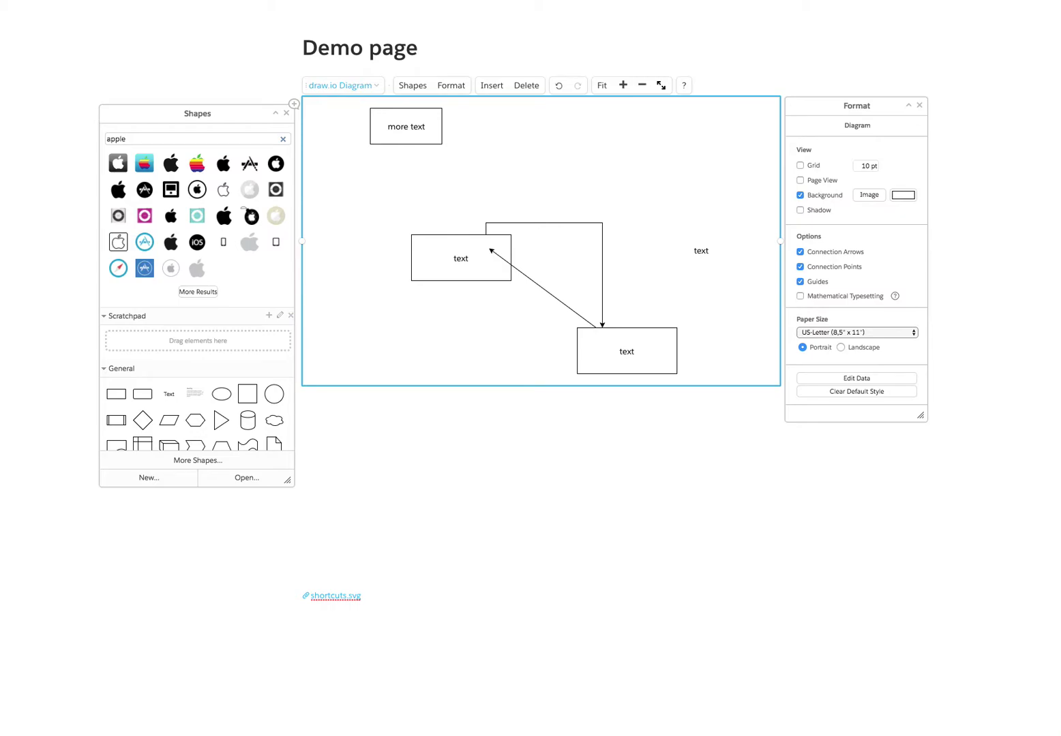
scroll(207, 367, down, 5)
scroll(206, 368, down, 2)
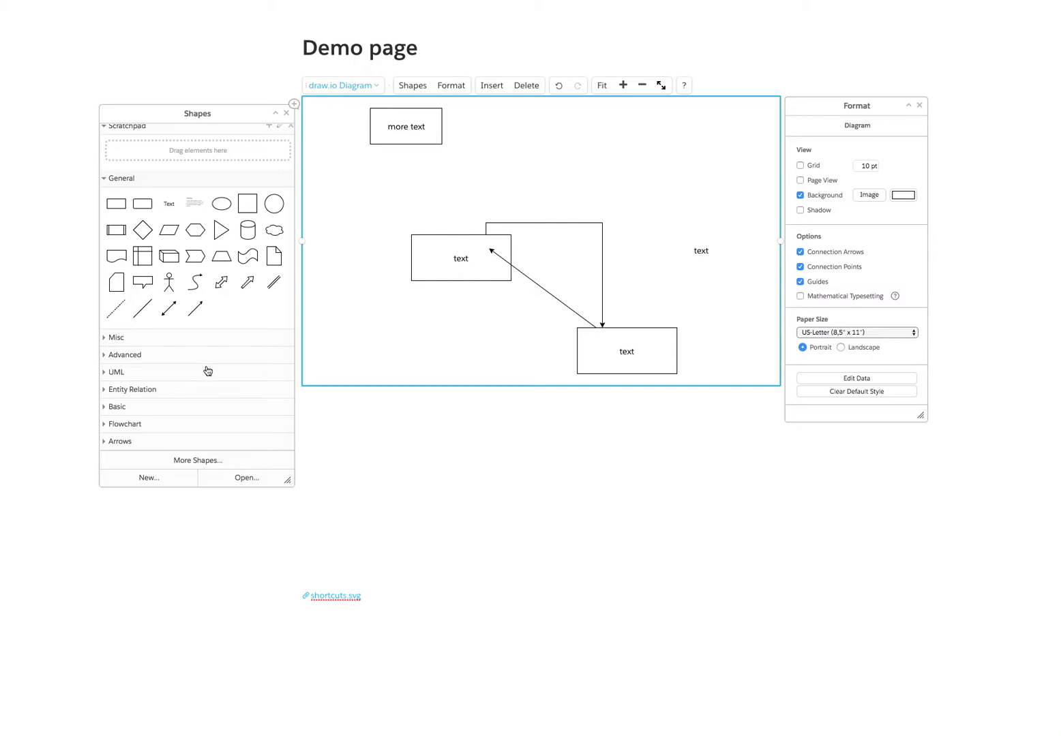
- In the More Shapes dialog, tick Sitemap, untick UML, and apply
click(209, 463)
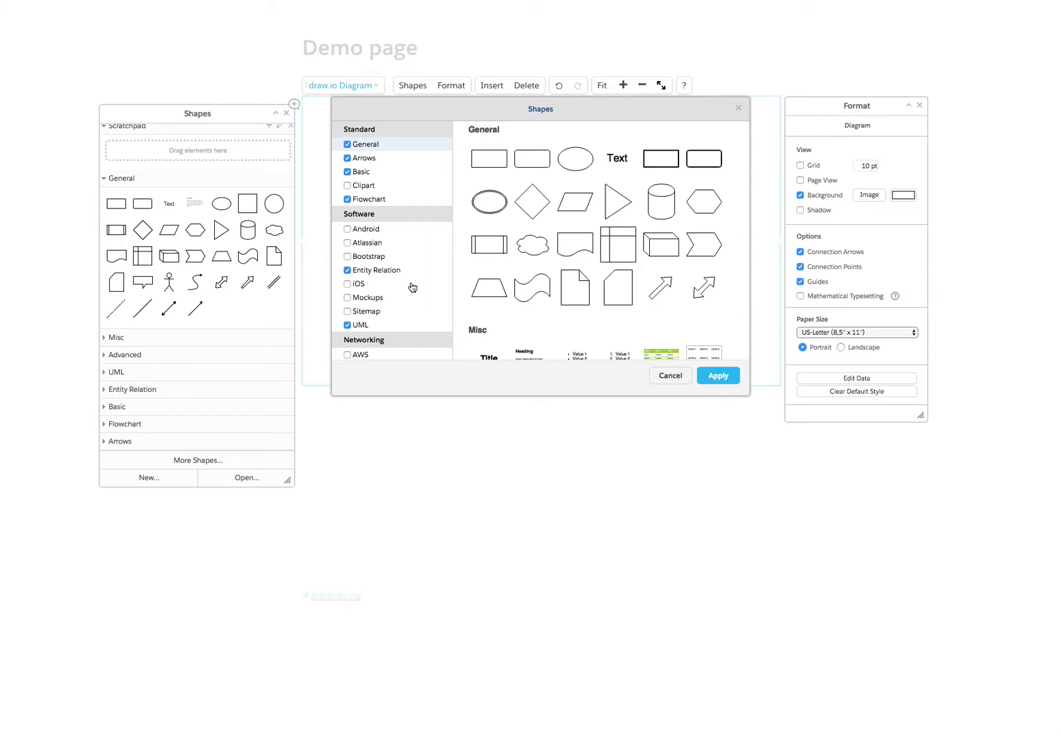
scroll(411, 287, down, 3)
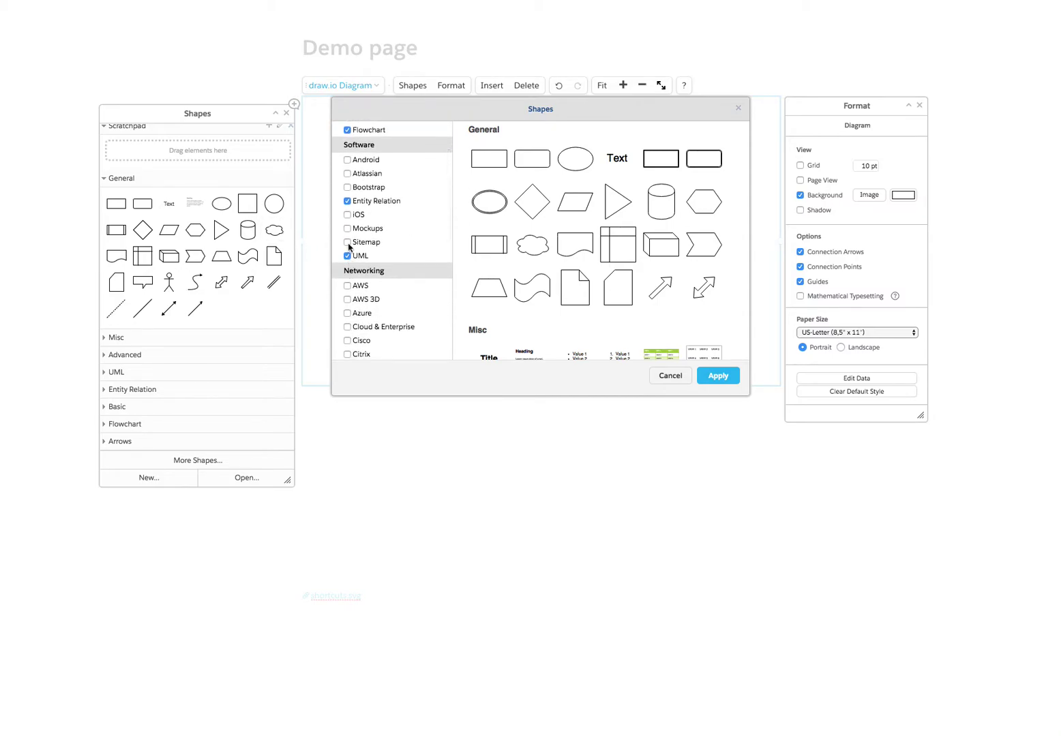
click(347, 243)
mouse_move(369, 247)
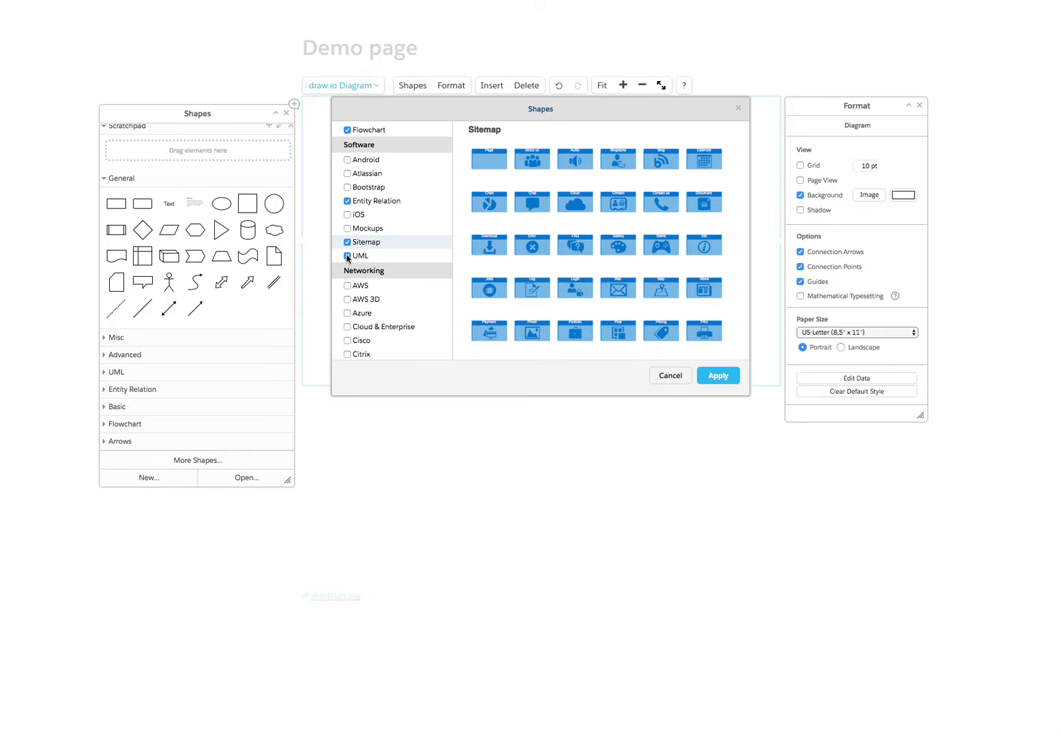
click(347, 256)
click(714, 379)
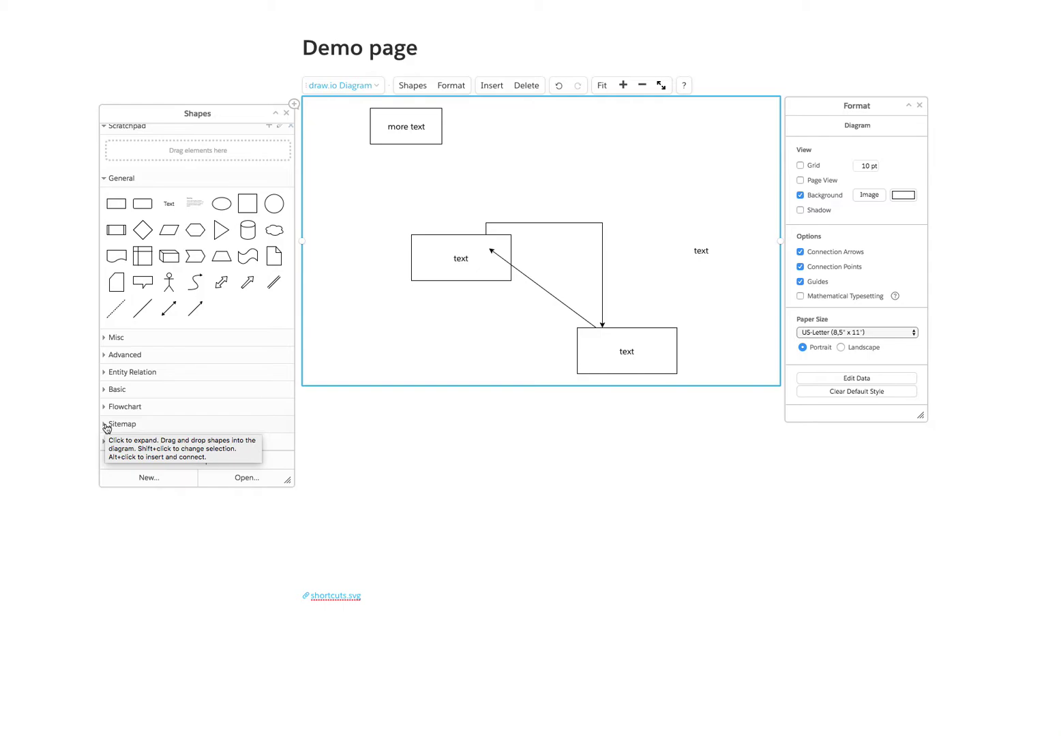
- Add the blue Audio shape from the Sitemap library to the diagram's upper right
click(106, 424)
scroll(131, 428, down, 5)
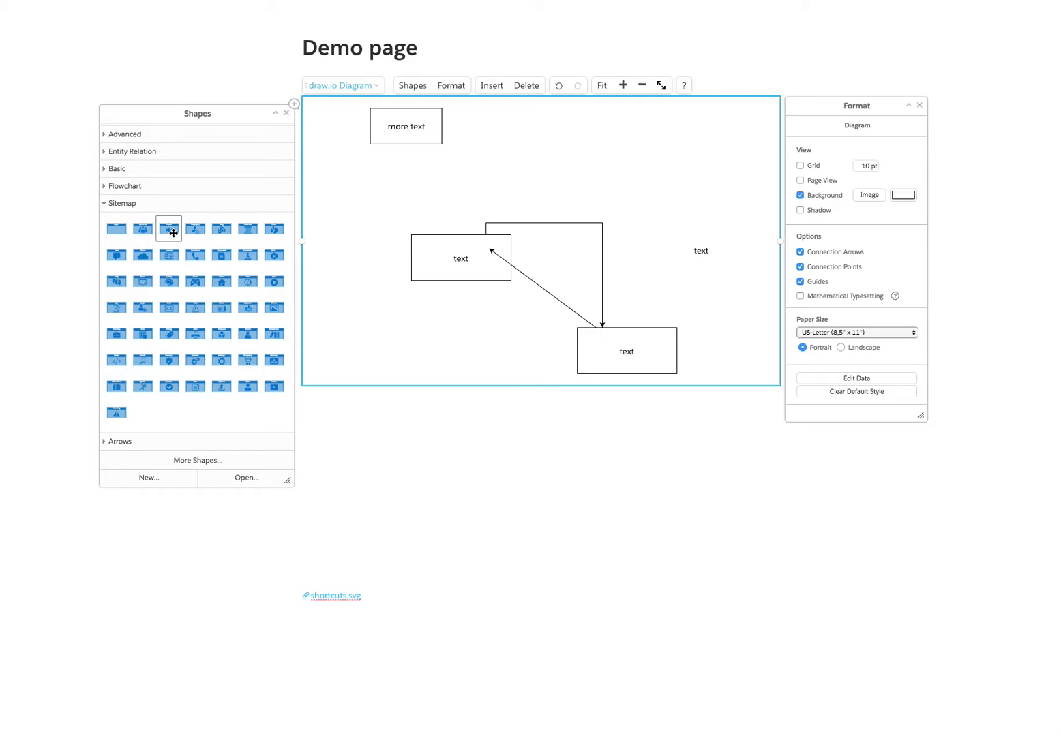
drag(174, 233, 611, 140)
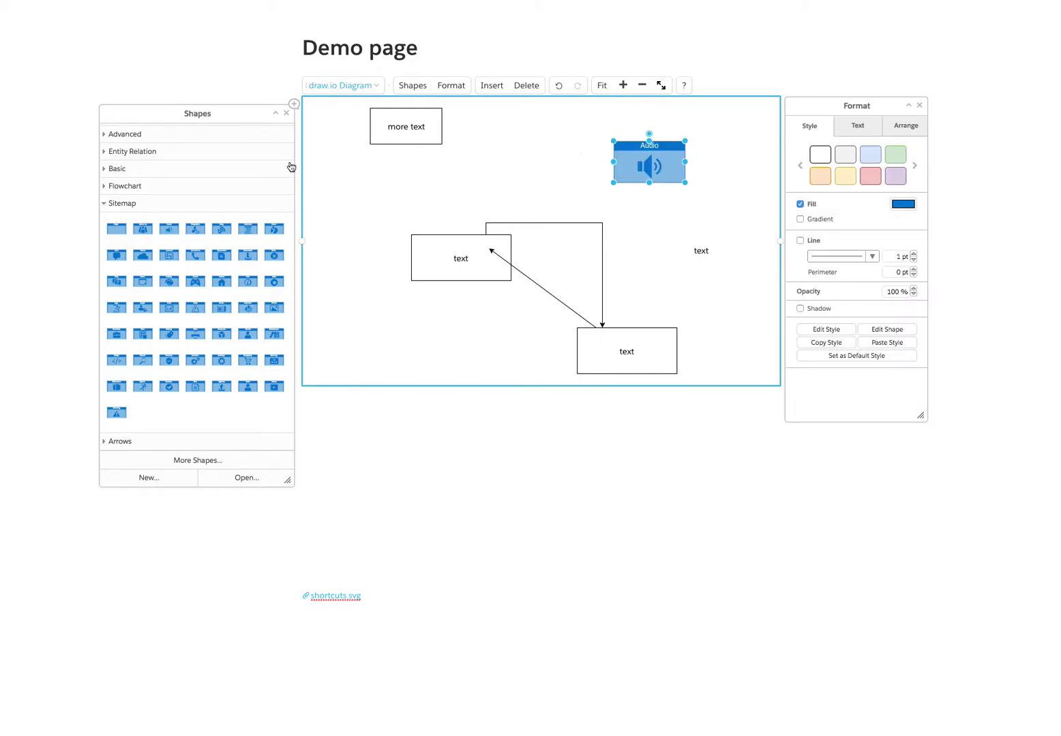
click(143, 204)
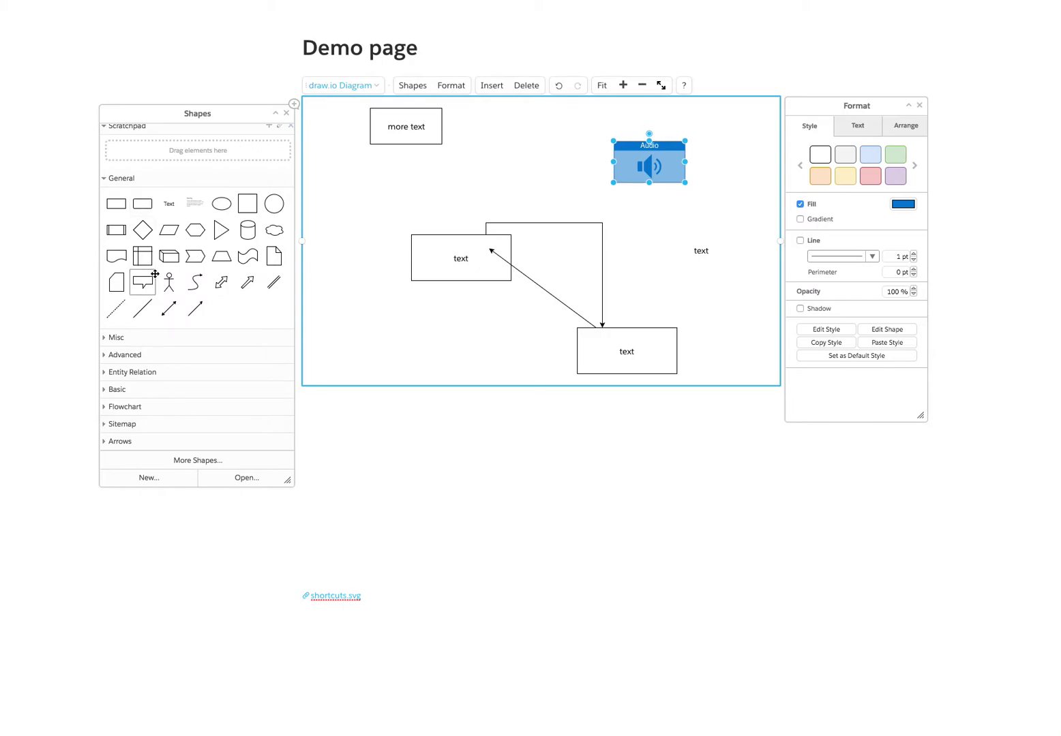
mouse_move(154, 274)
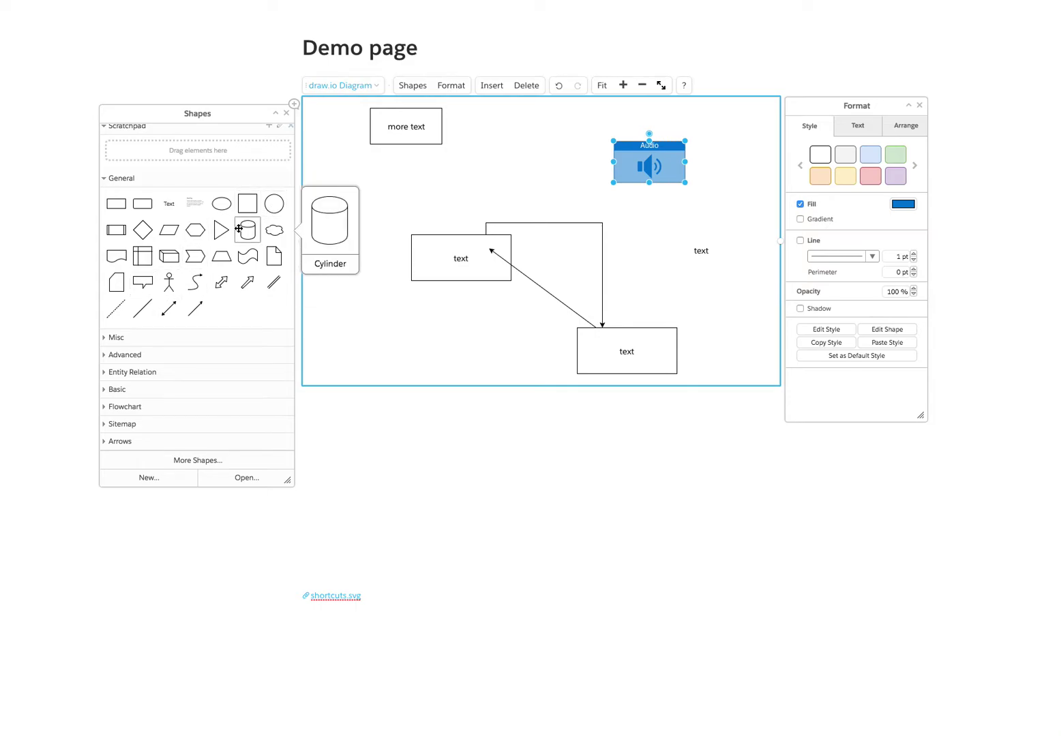
- Replace the left text box with a triangle and point the diagonal arrow at a new wavy Tape shape
drag(223, 233, 461, 259)
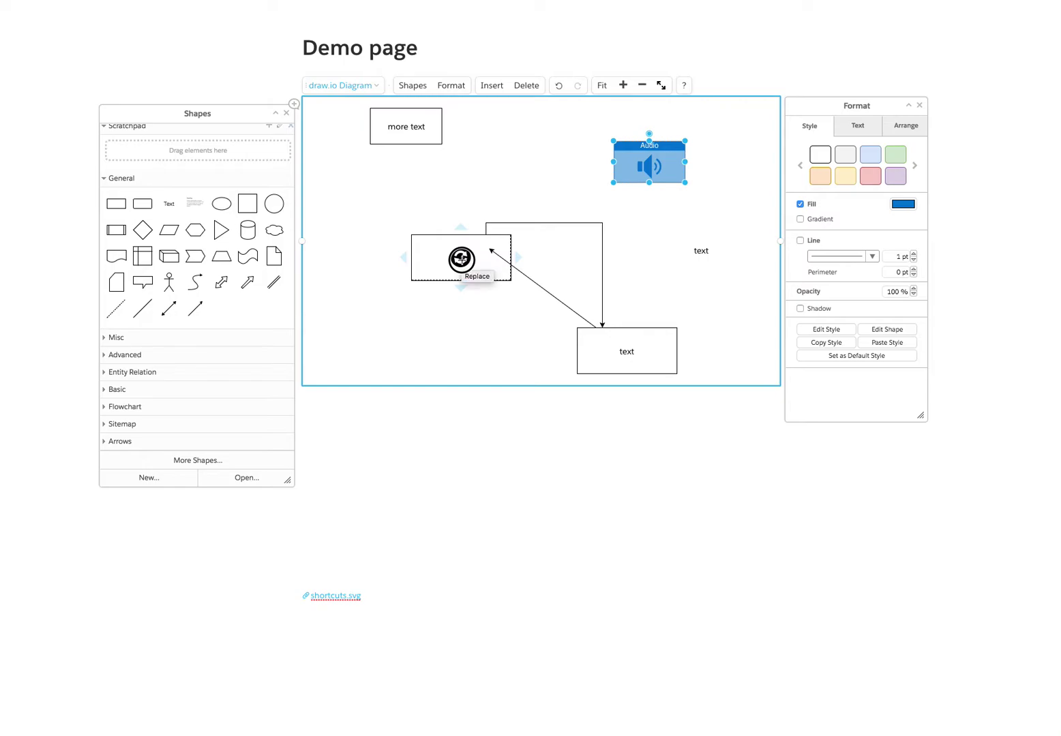
drag(462, 259, 462, 259)
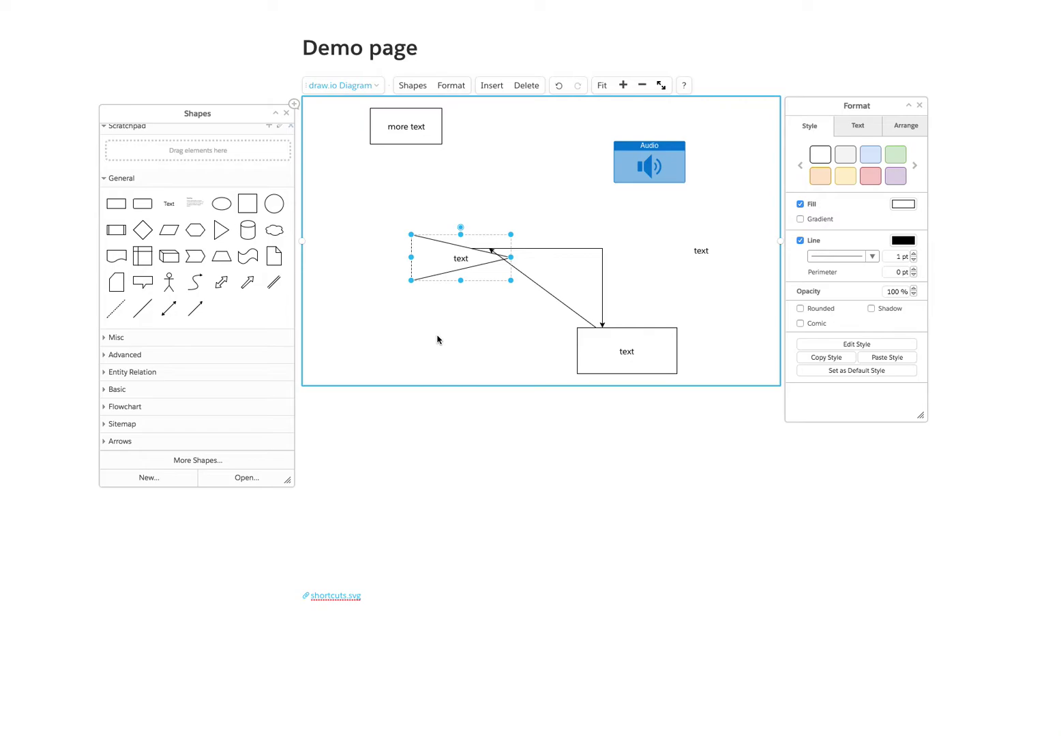
click(544, 290)
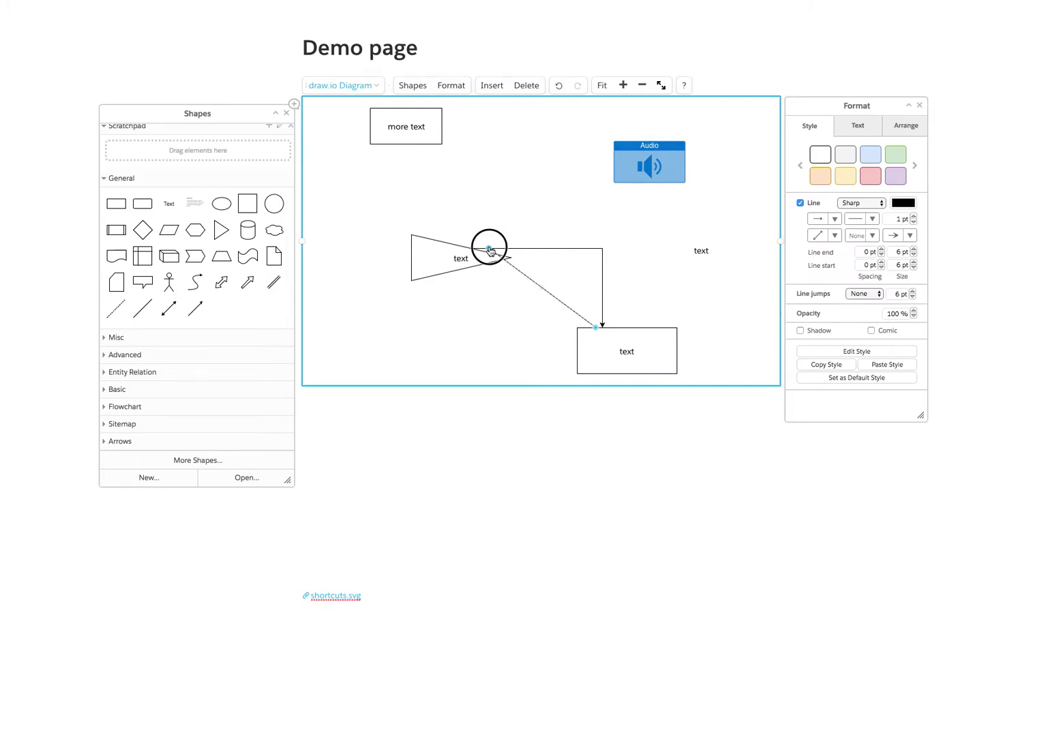
drag(489, 250, 536, 185)
drag(248, 254, 536, 182)
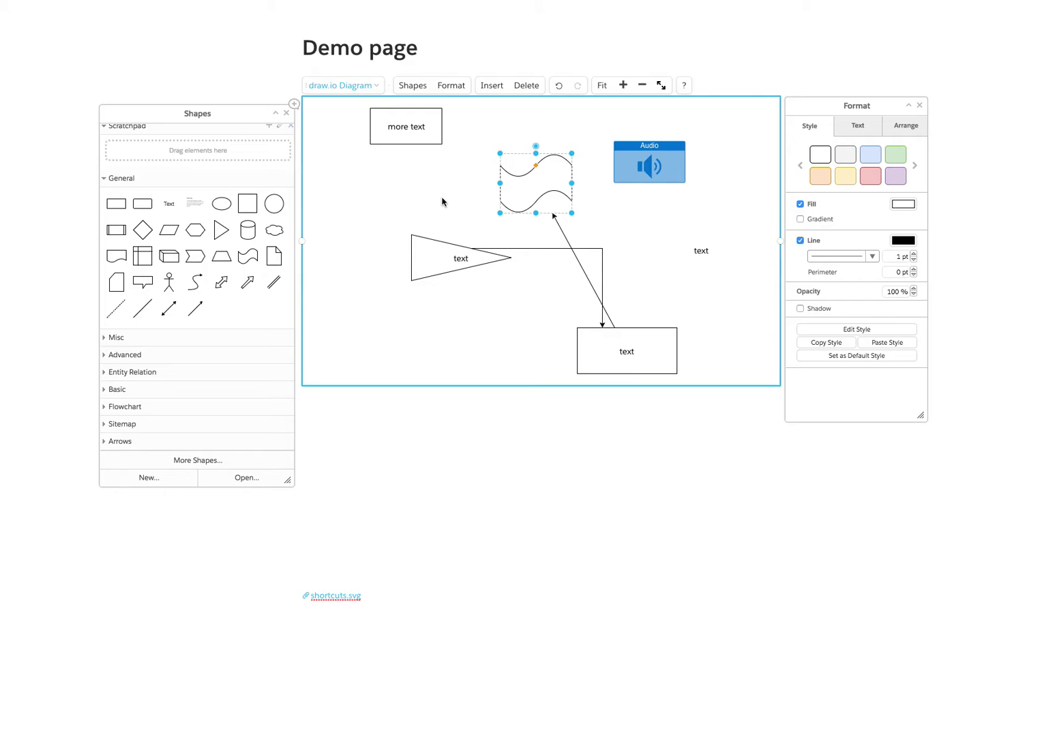
- Select the triangle and show its Arrange settings for size, position and angle
click(441, 202)
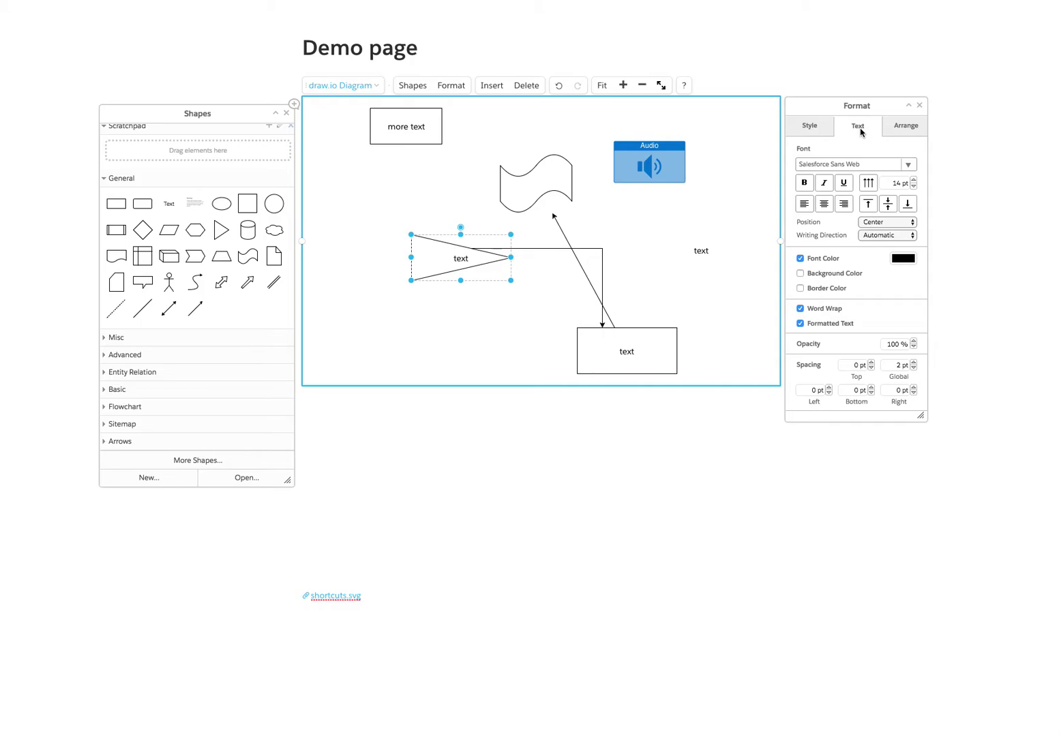
click(896, 125)
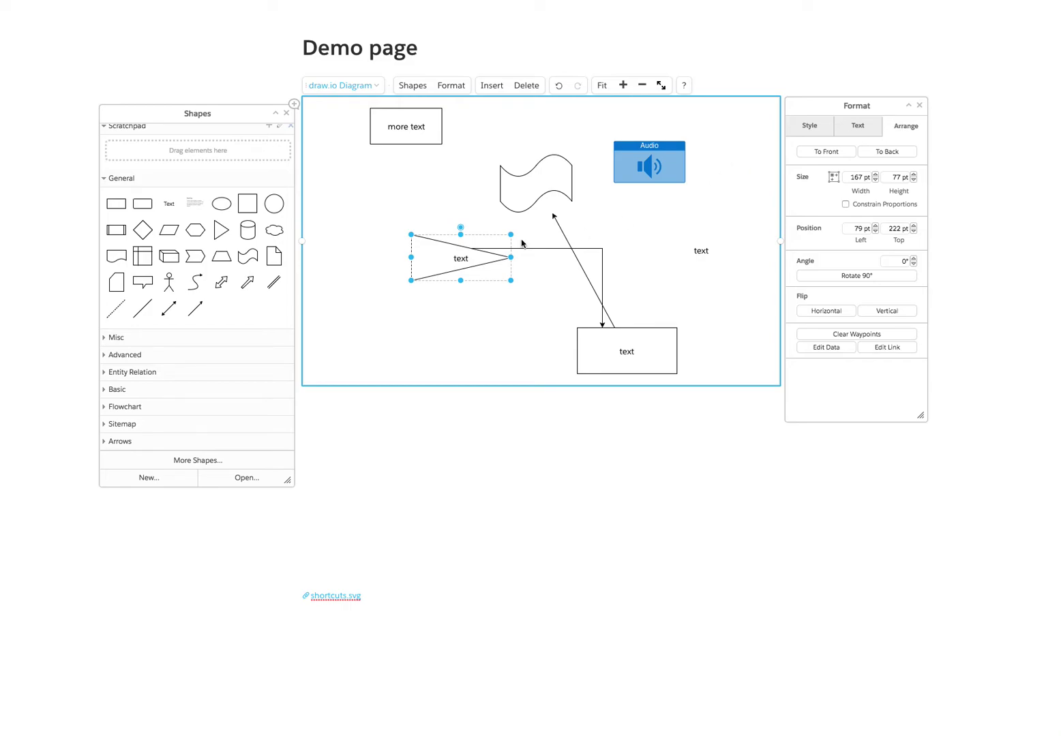
- Move the tape shape beneath the Audio shape and bring Audio to the front
drag(551, 170, 635, 172)
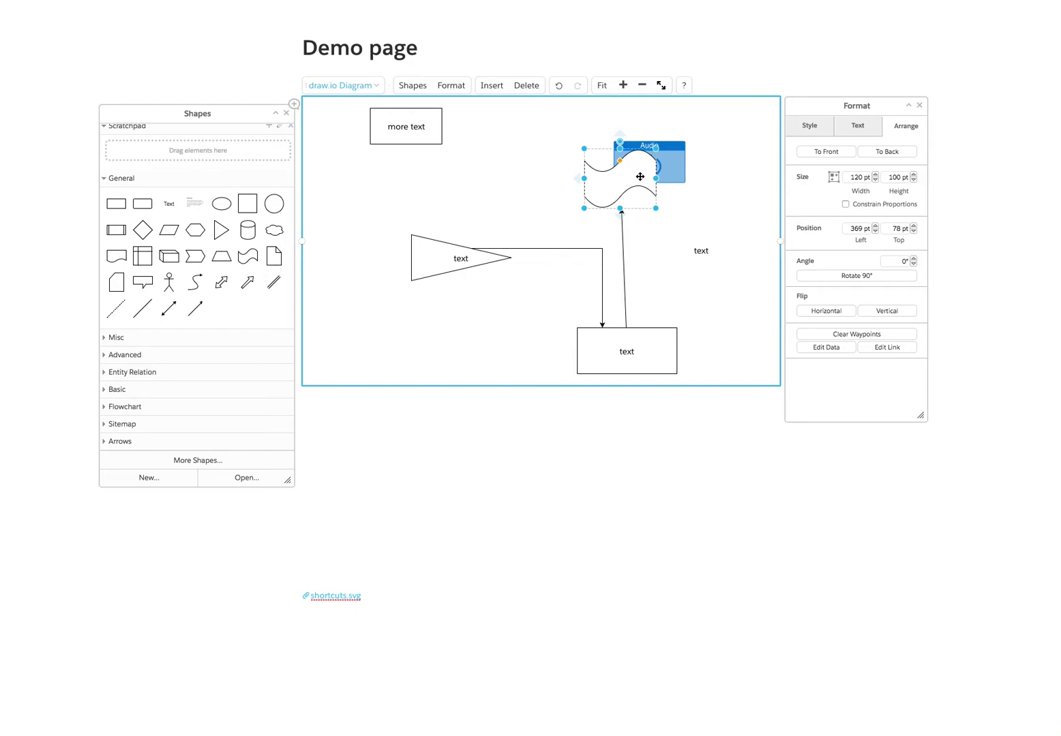
click(669, 159)
click(816, 150)
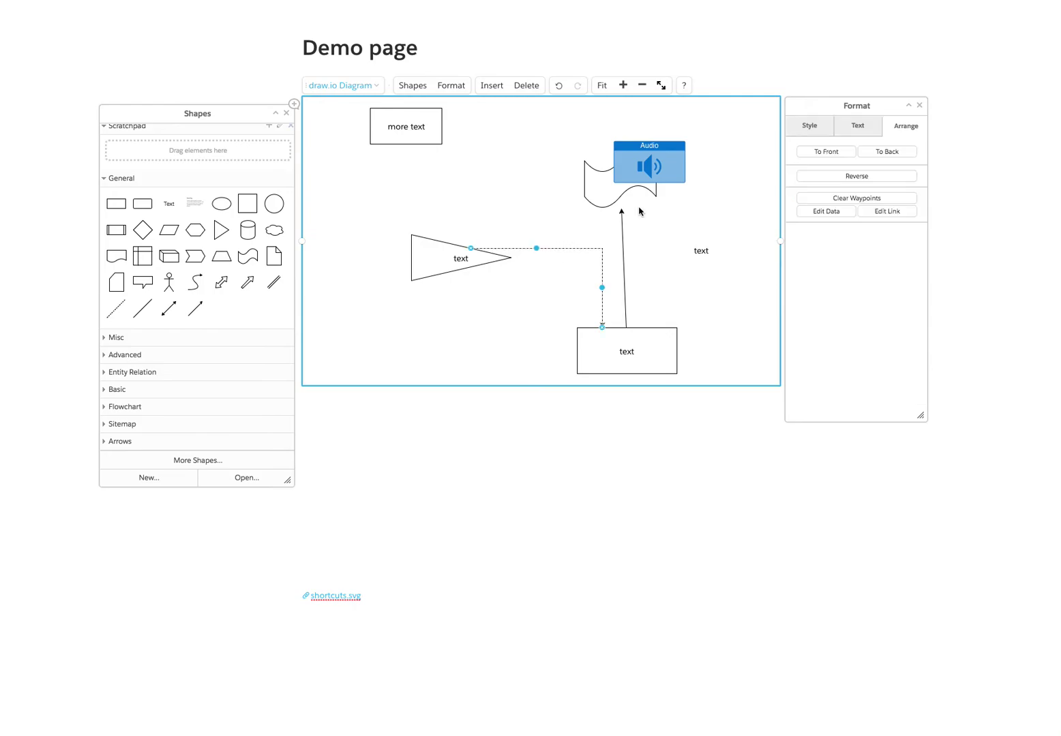
- Change the triangle-to-box connector's line pattern in the Style panel
click(804, 126)
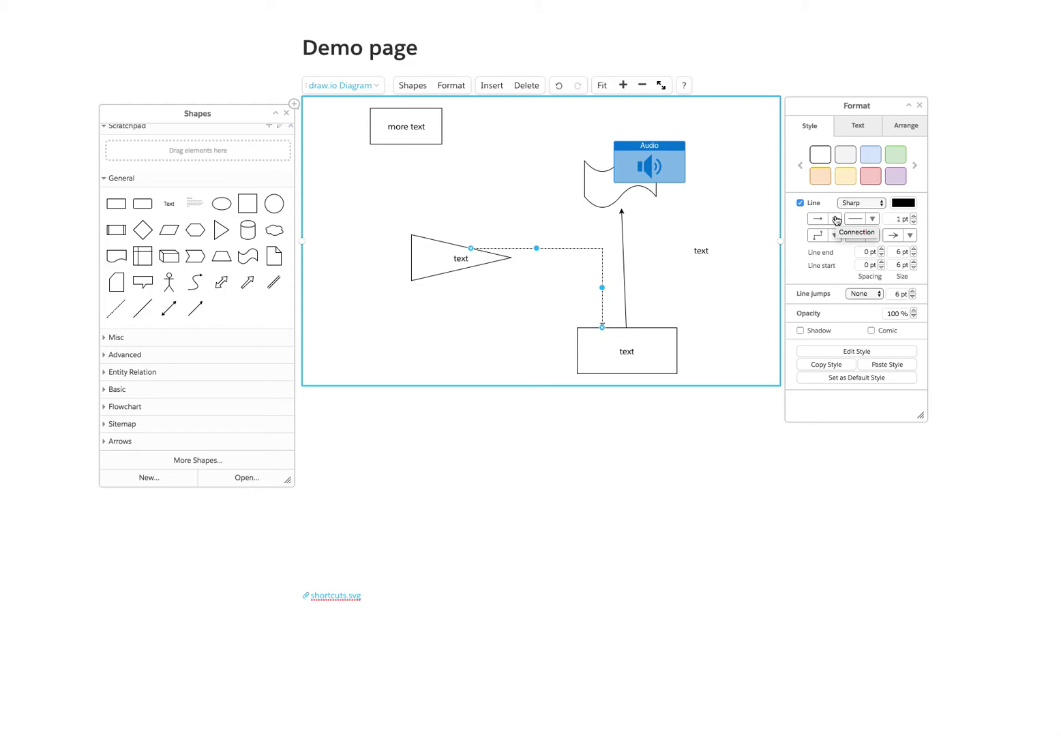
click(872, 219)
click(851, 270)
click(641, 282)
- Set the connector's waypoints to Curved
click(601, 271)
click(860, 220)
click(828, 238)
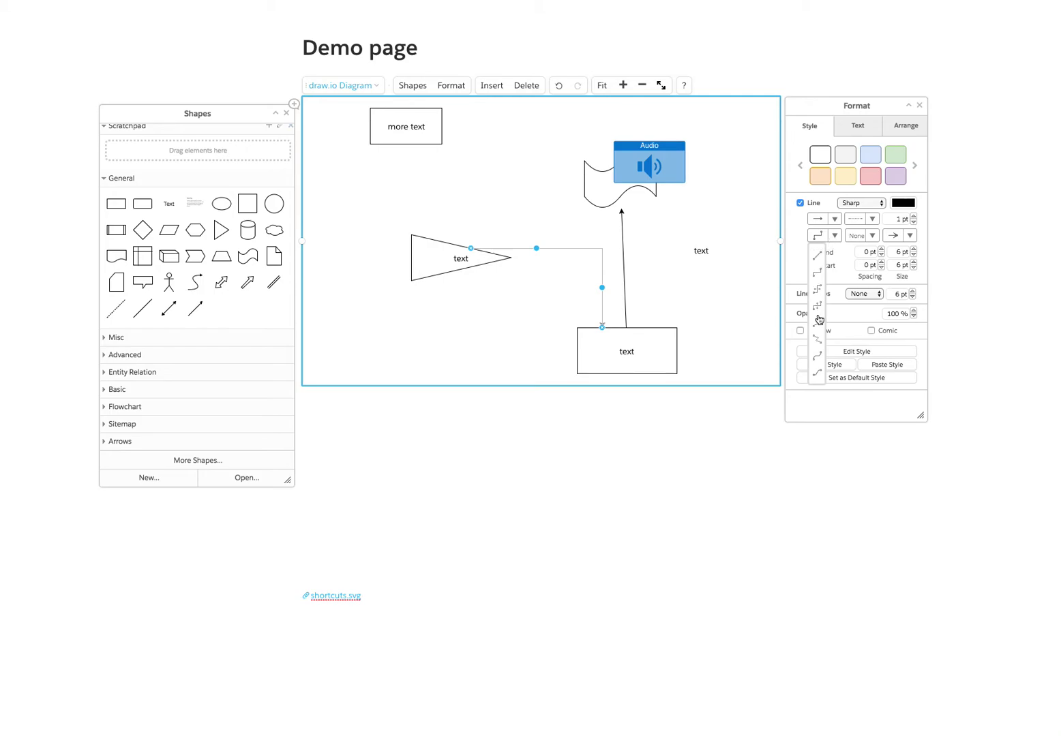
click(817, 356)
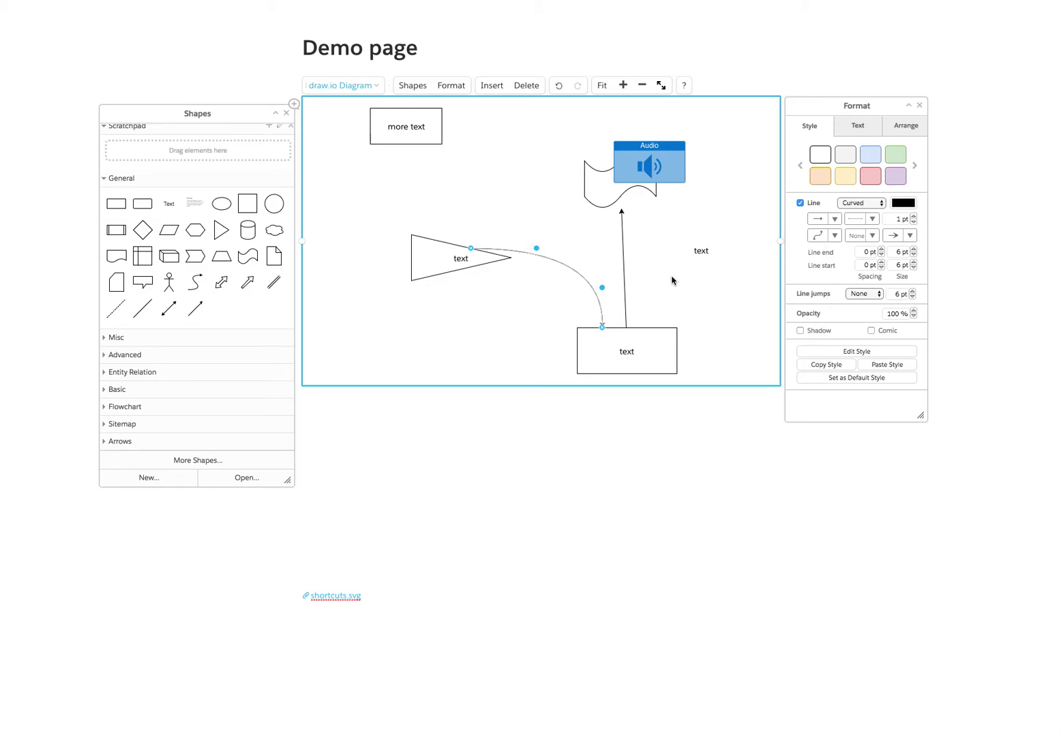
click(872, 236)
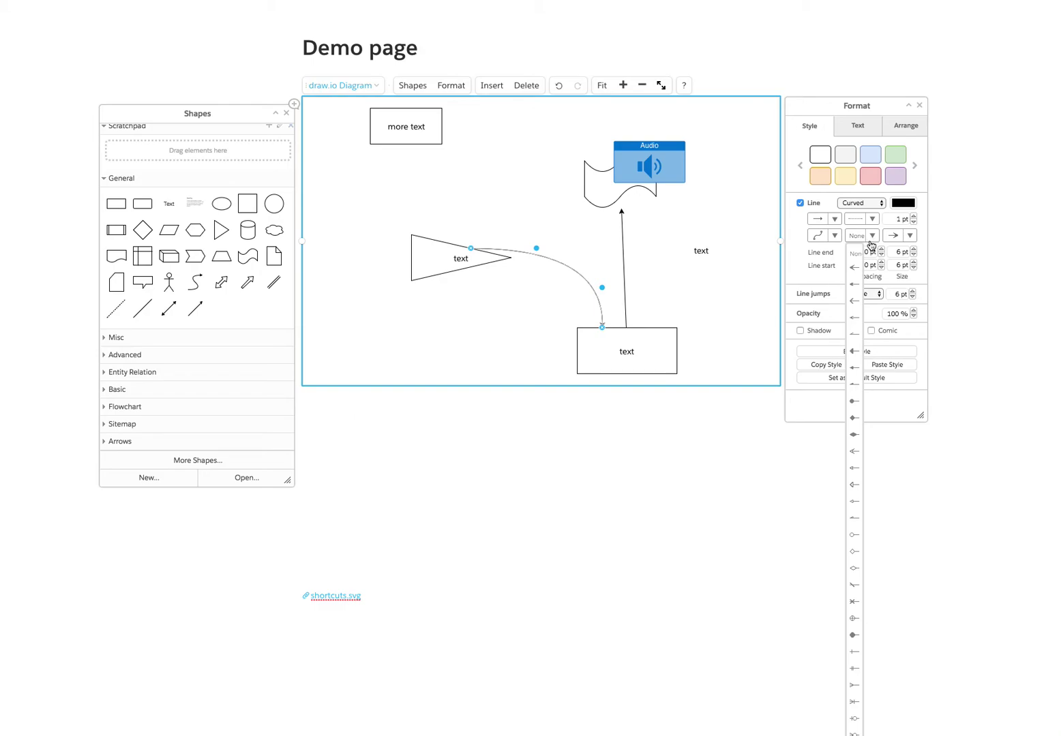
- Give the connector a round dot marker at its start
click(855, 402)
click(469, 282)
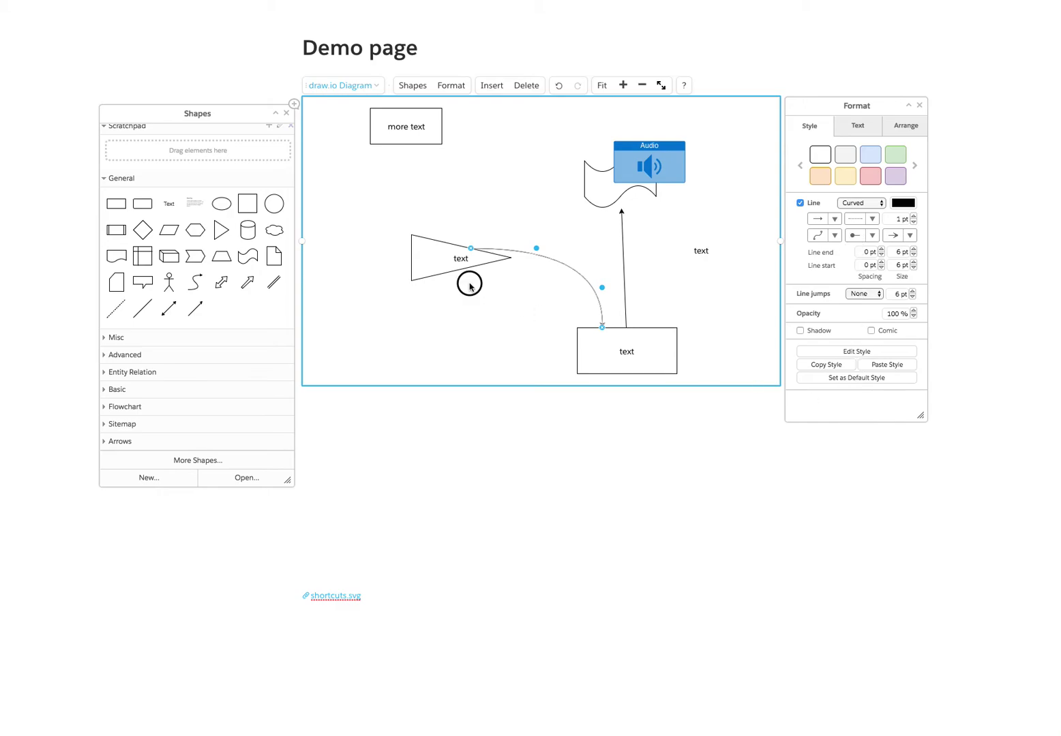
click(595, 292)
- Switch the connector's waypoints back to a straight line
click(904, 128)
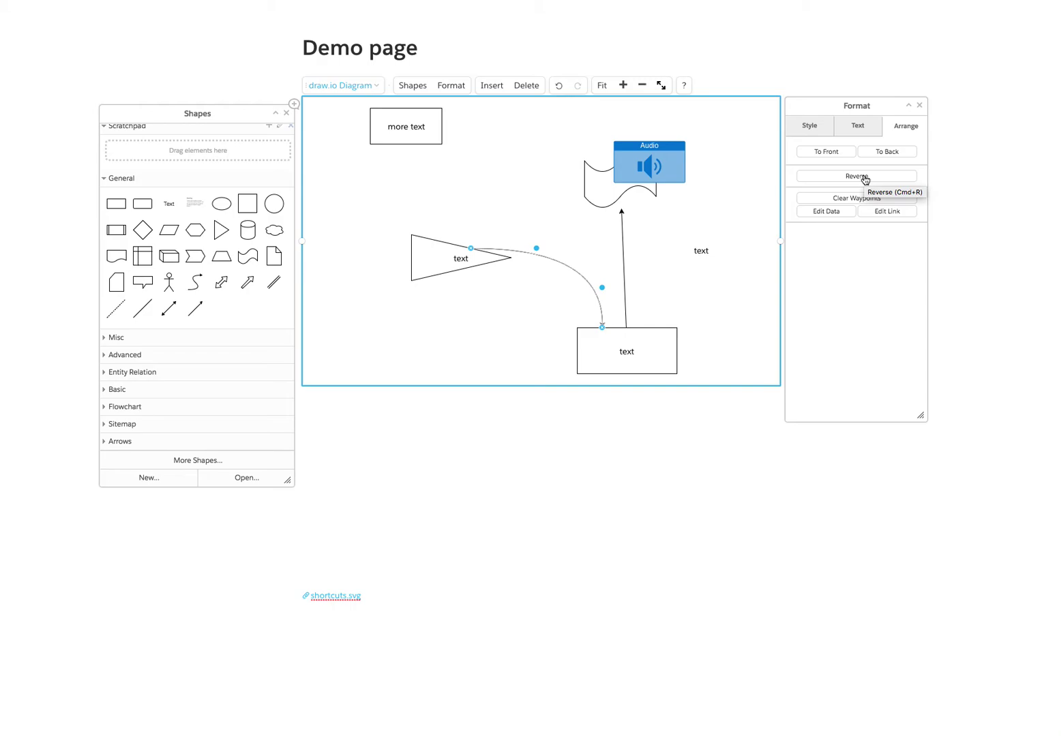
click(812, 132)
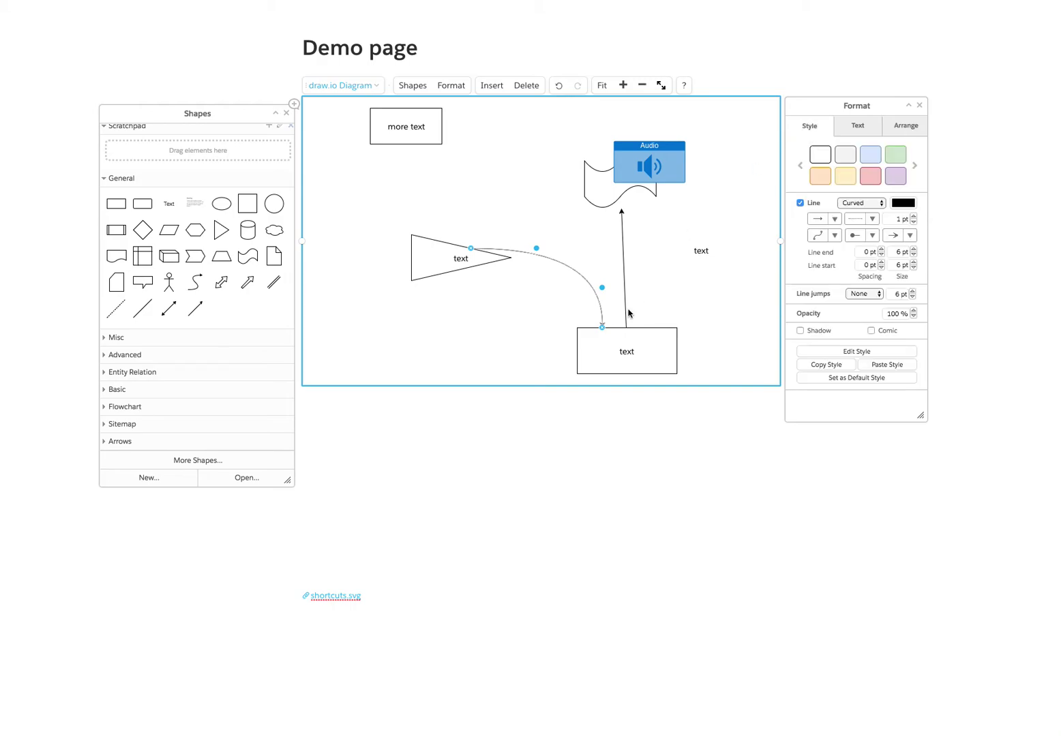
click(820, 235)
click(818, 256)
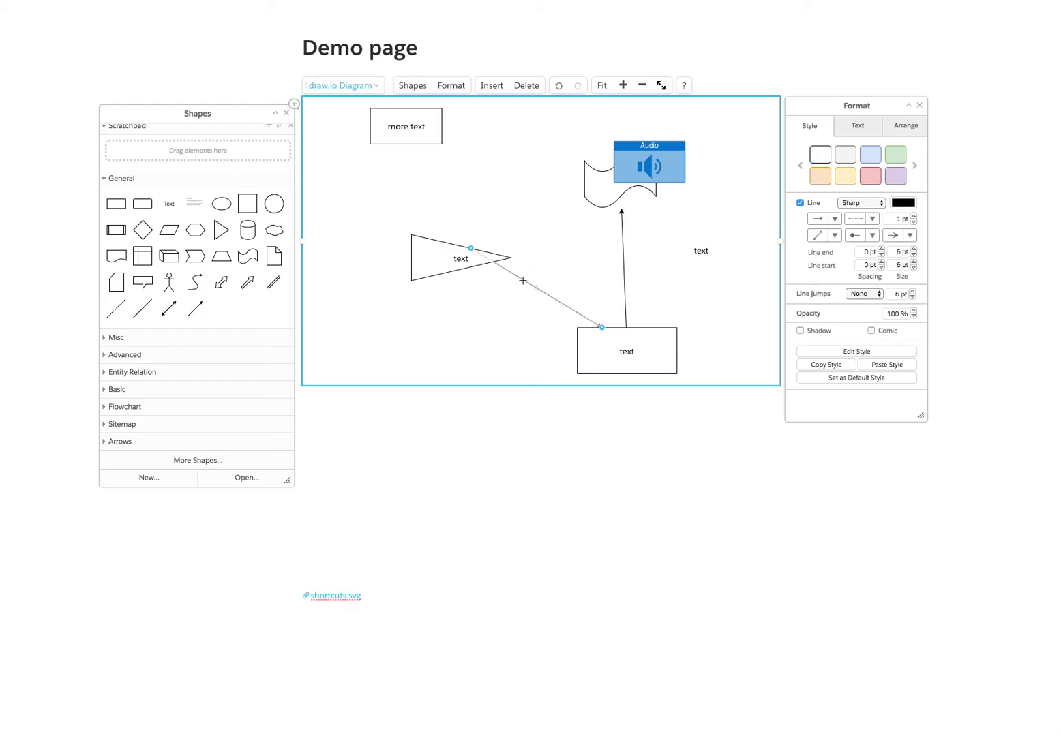
click(899, 125)
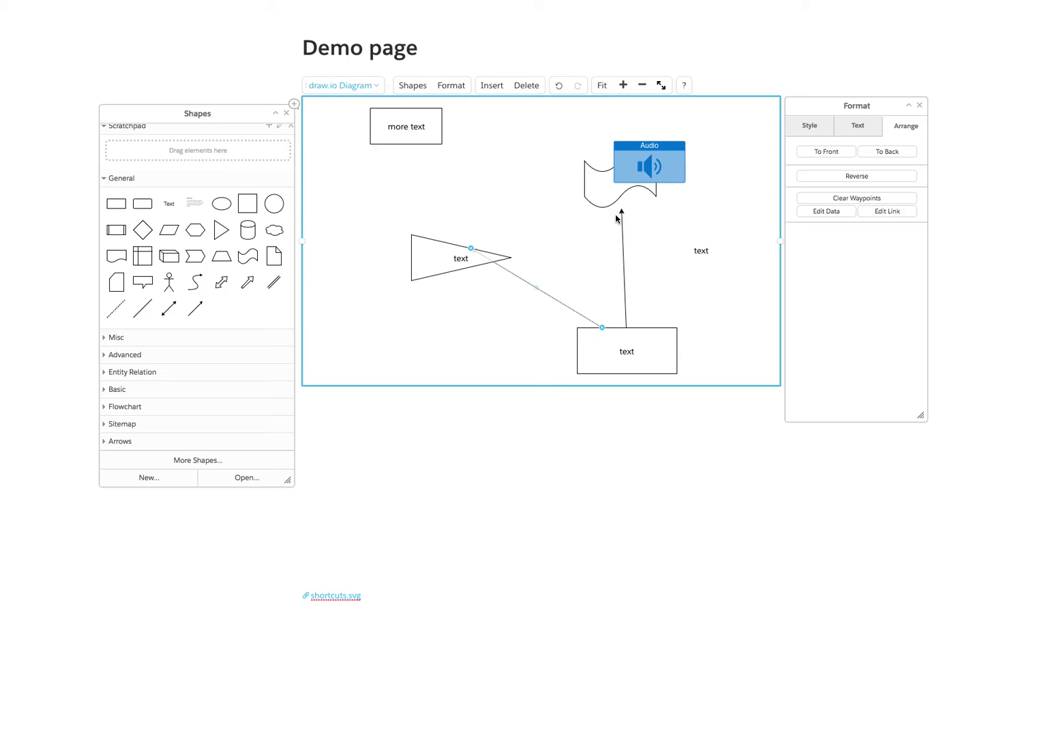
- Delete every shape from the old diagram
click(537, 246)
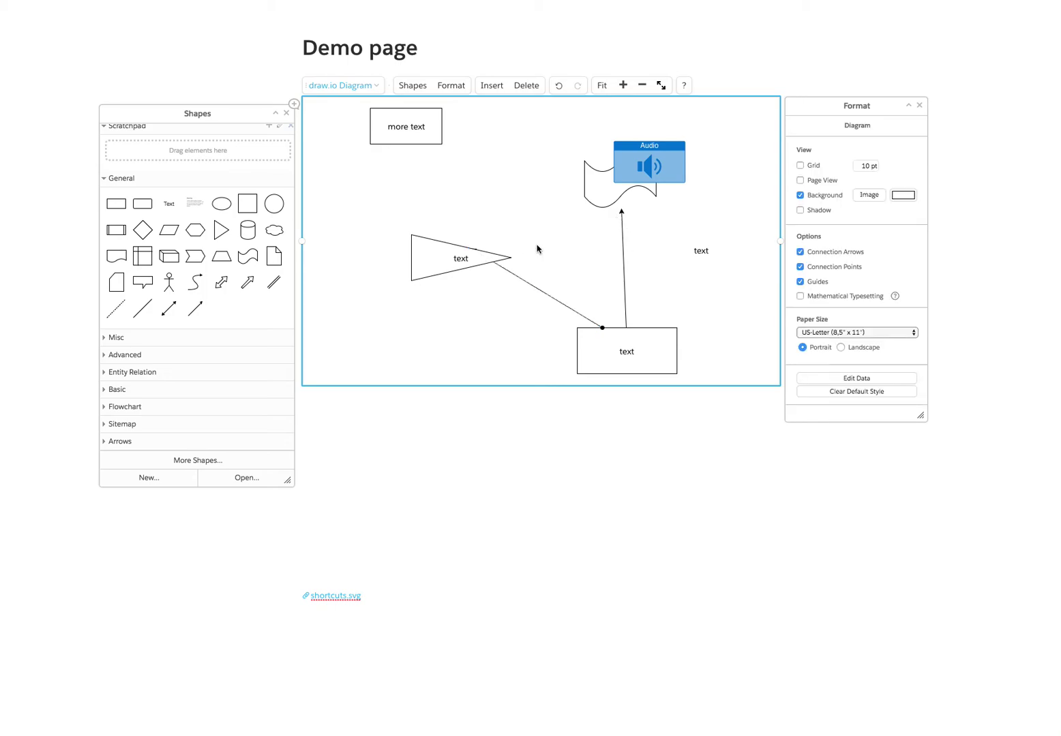
key(ctrl+a)
key(Delete)
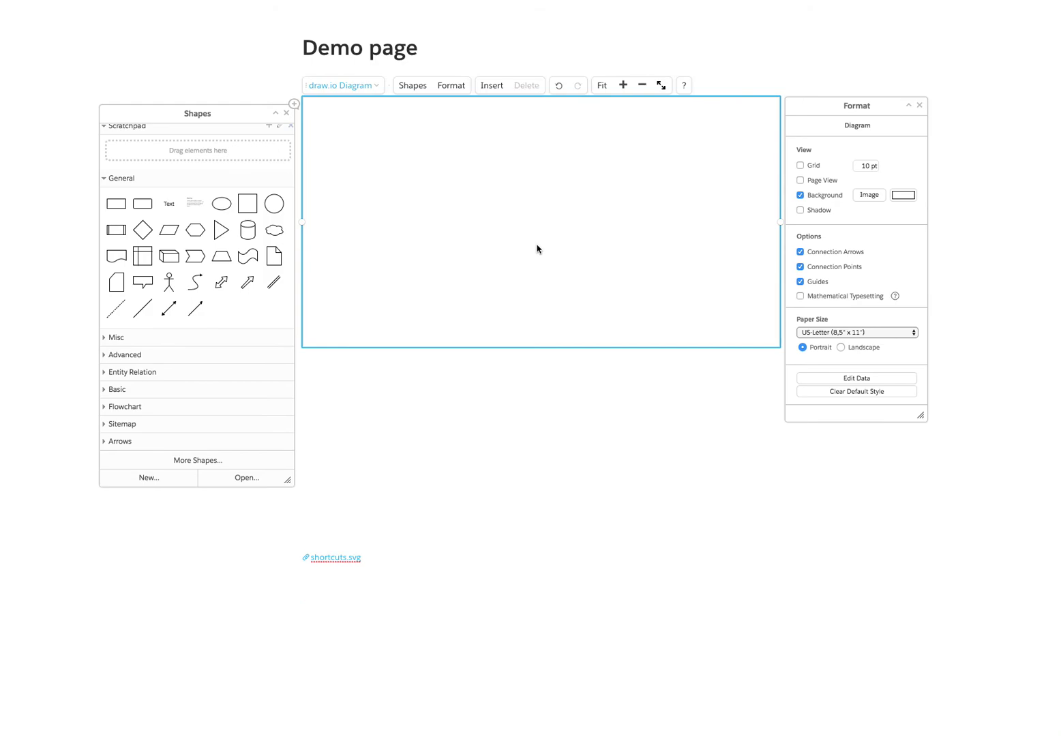
- Place a new rectangle and extend the canvas taller via Diagram > Extend
drag(114, 205, 498, 110)
click(357, 87)
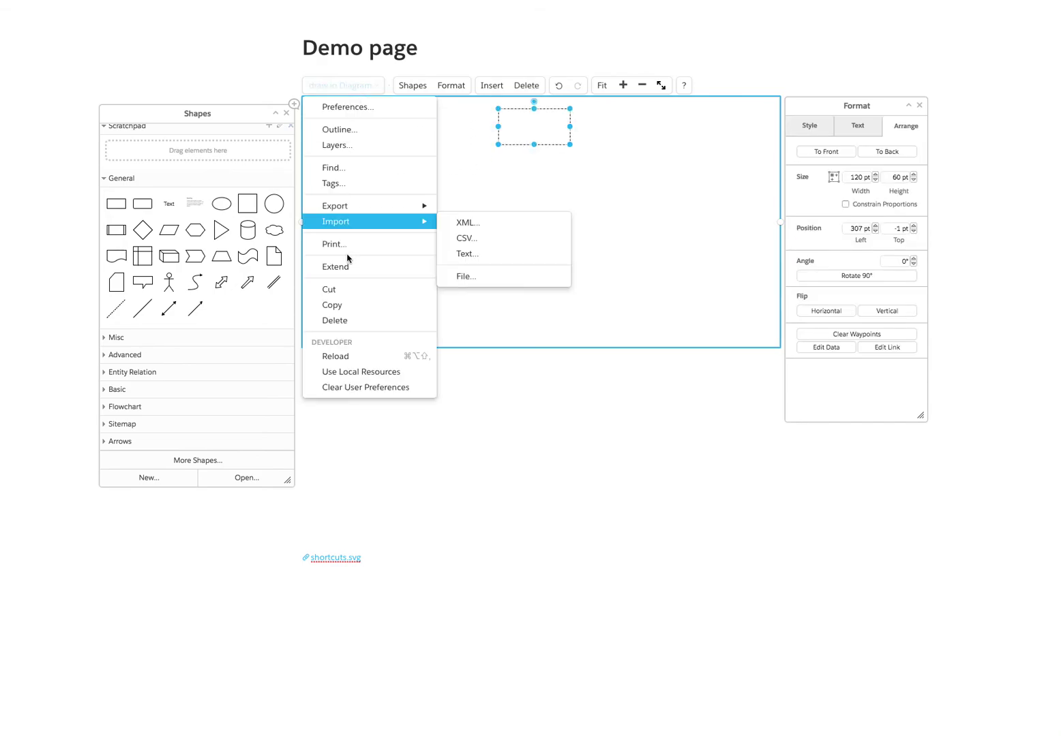
click(349, 267)
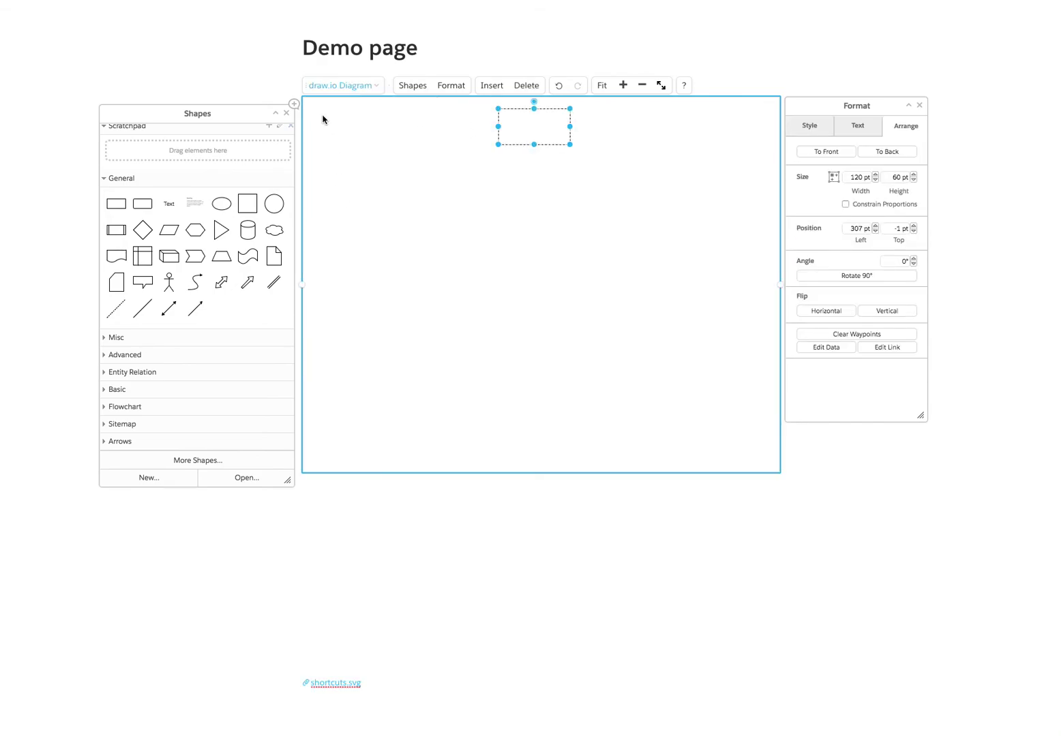
click(339, 87)
click(335, 265)
drag(545, 125, 468, 161)
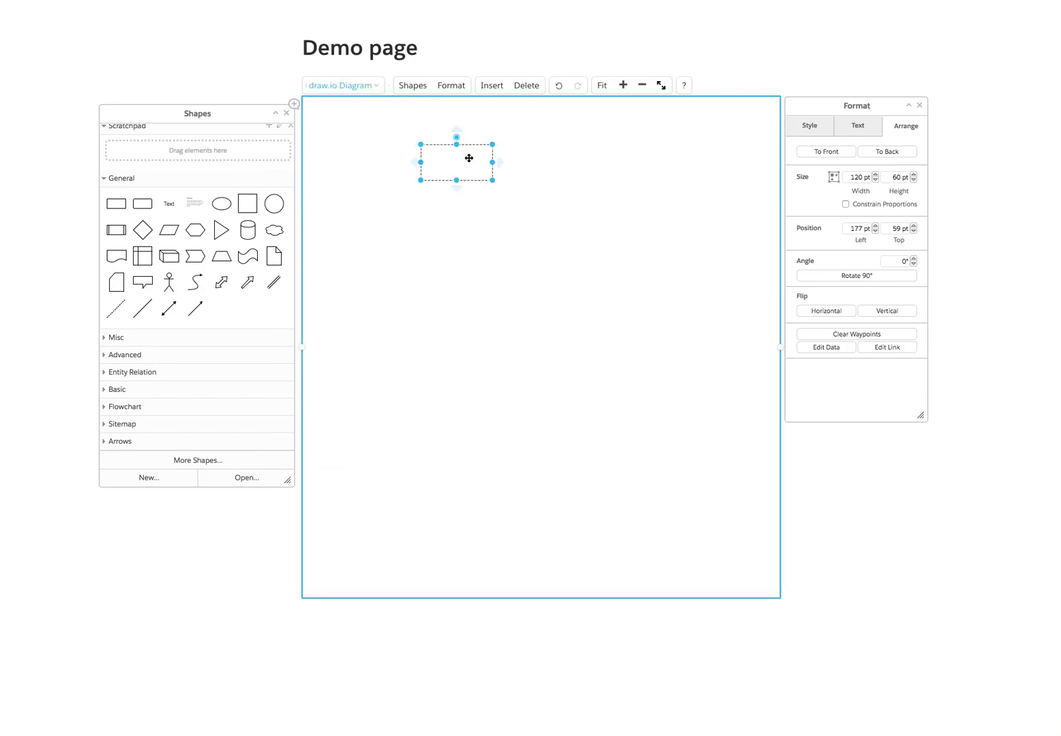
- Clone the rectangle downward into a column of five connected boxes
click(458, 190)
click(457, 262)
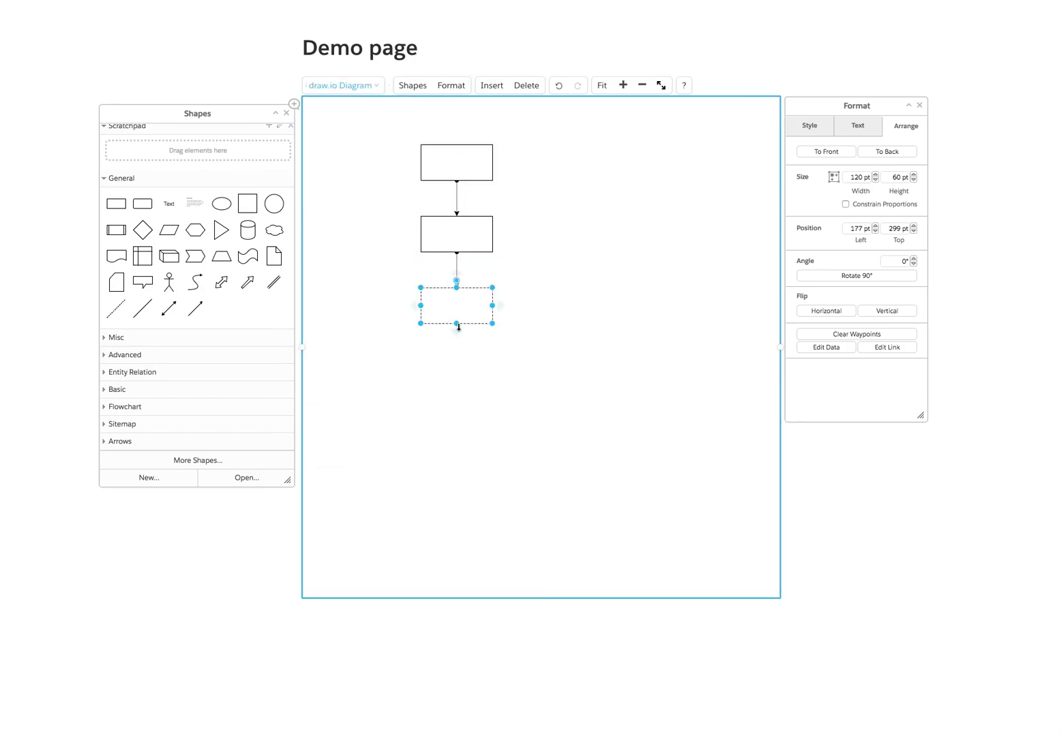
click(458, 327)
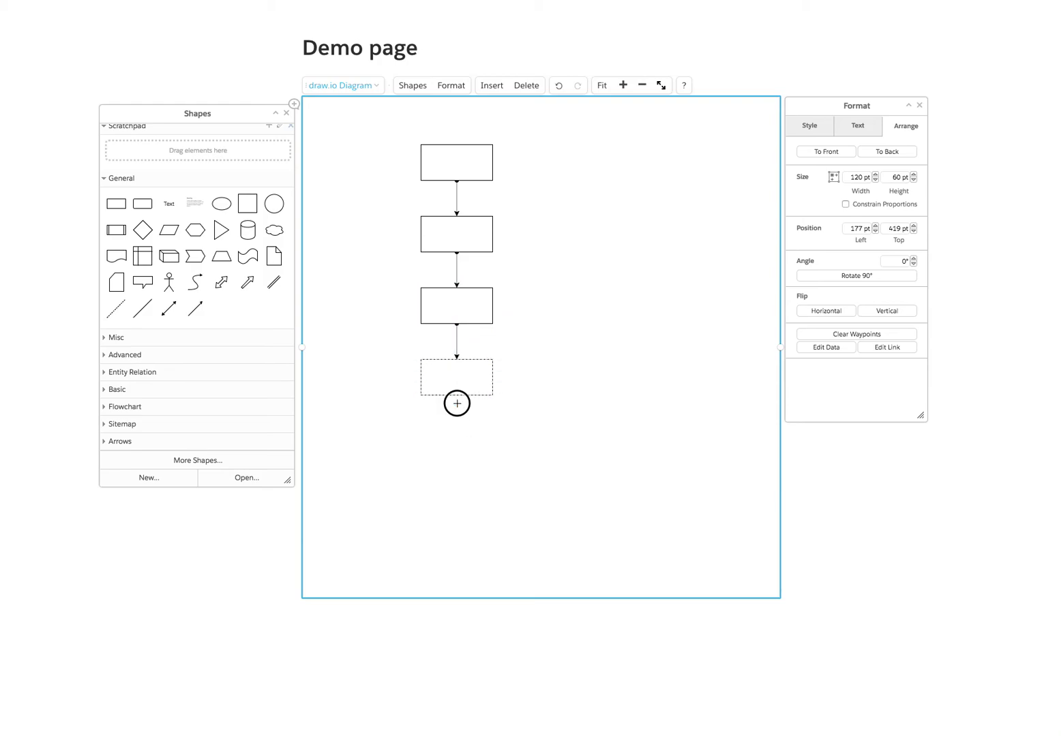
click(457, 403)
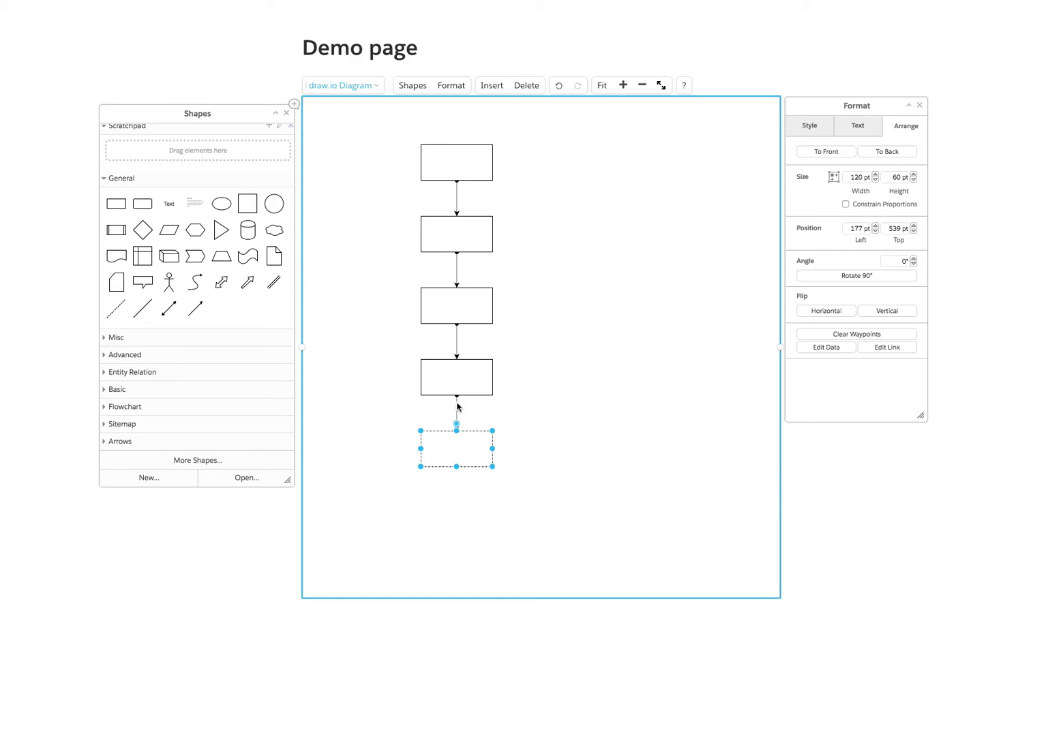
- Add a two-box side branch right of the second box, looping into the fourth box
click(499, 236)
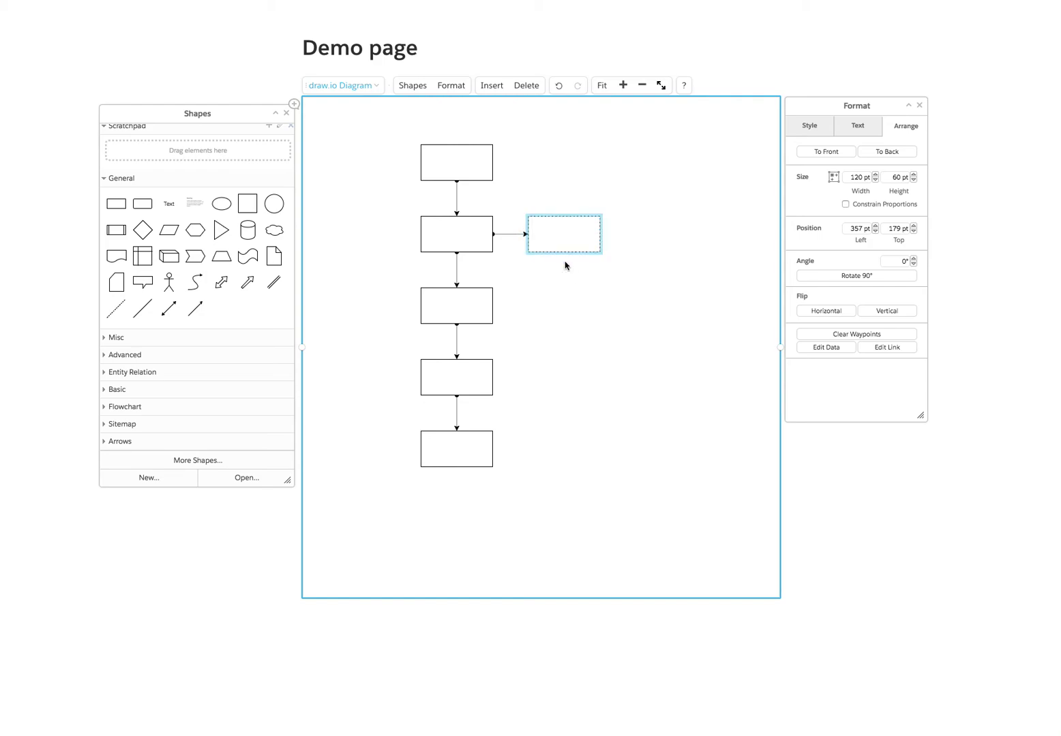
click(566, 263)
drag(568, 306, 567, 385)
click(523, 382)
click(557, 385)
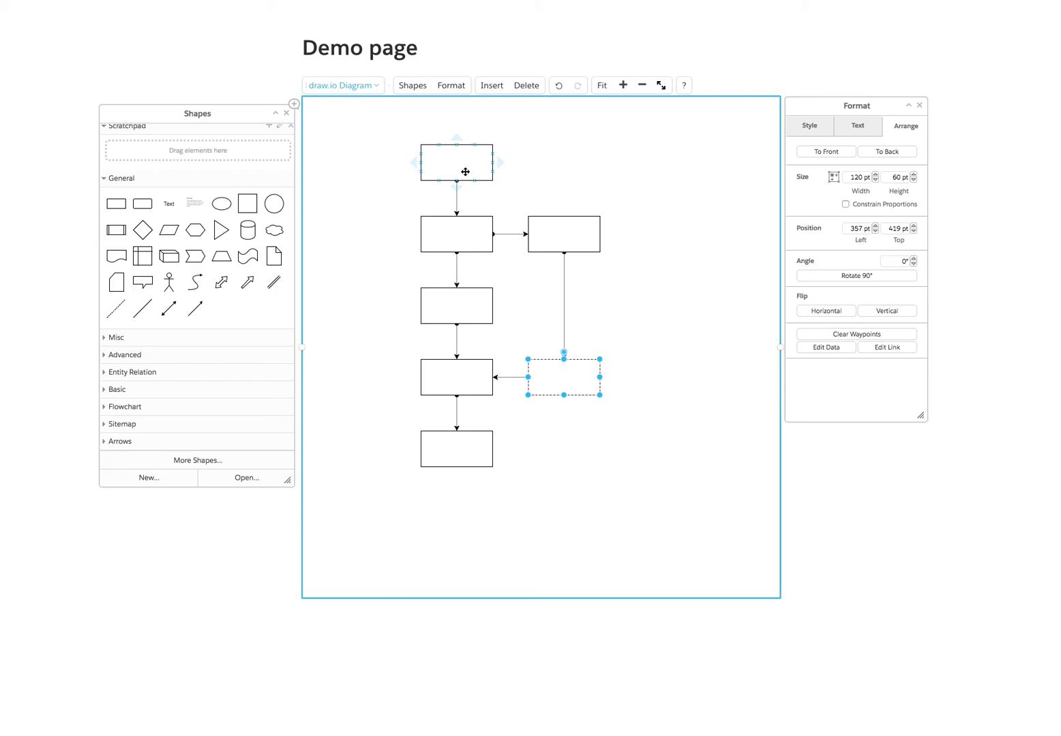
- Turn the top and bottom boxes into ellipses
drag(221, 204, 450, 160)
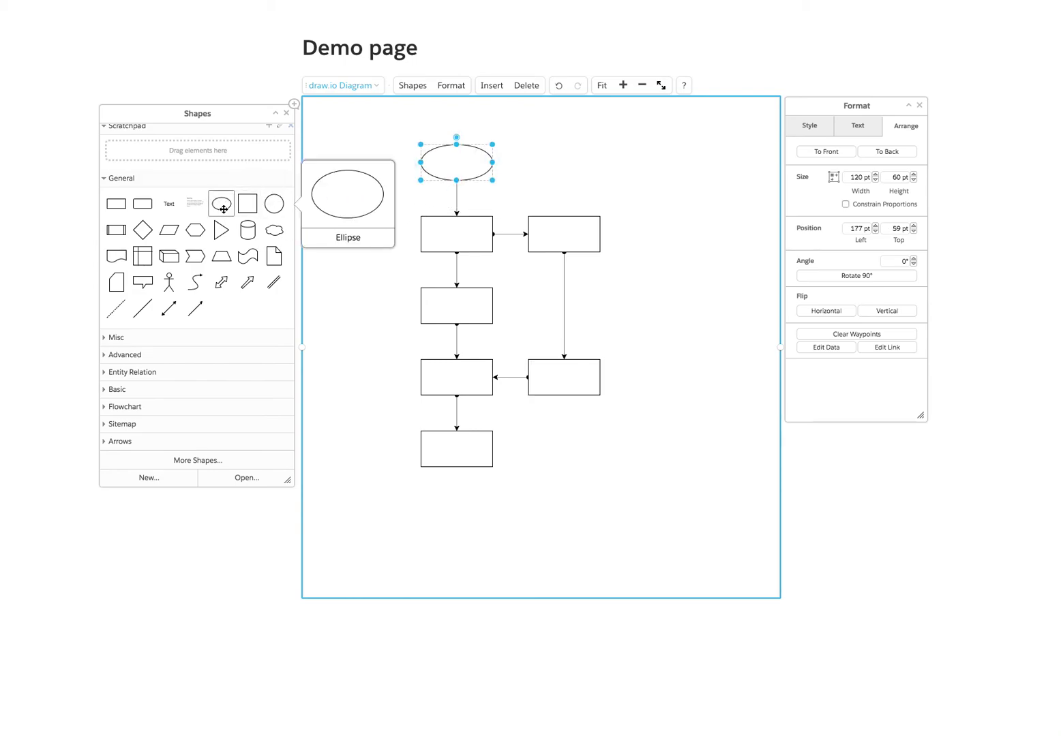
click(362, 216)
key(ctrl+z)
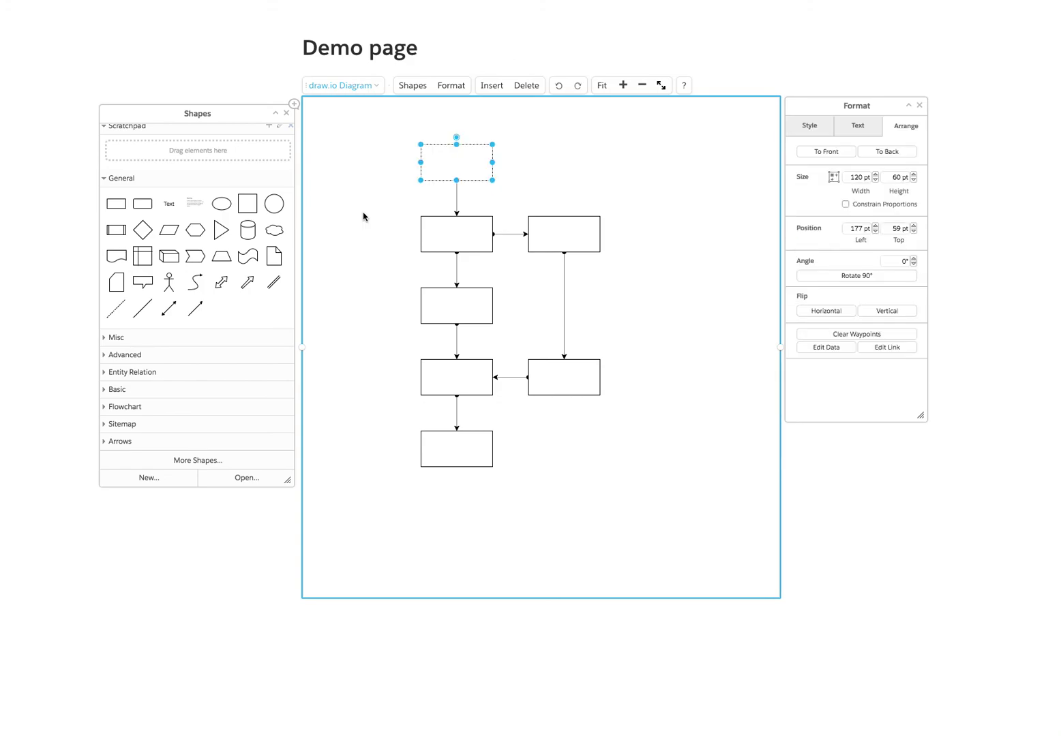
shift+click(447, 450)
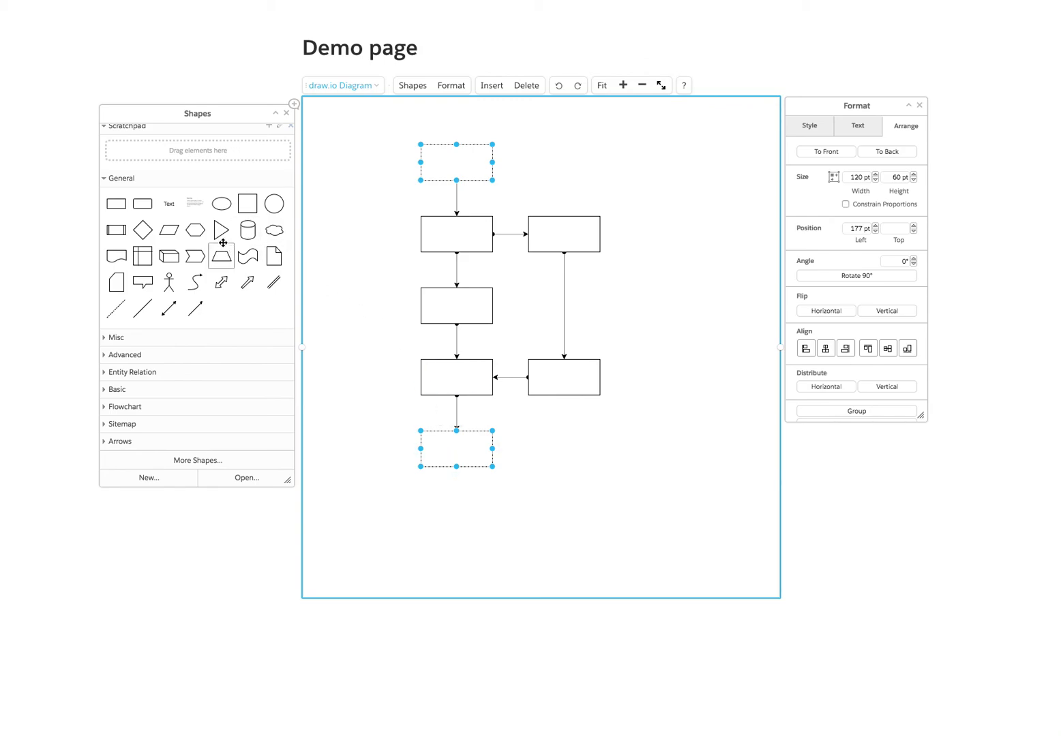
shift+click(221, 204)
- Change the second box in the column into a diamond
click(356, 298)
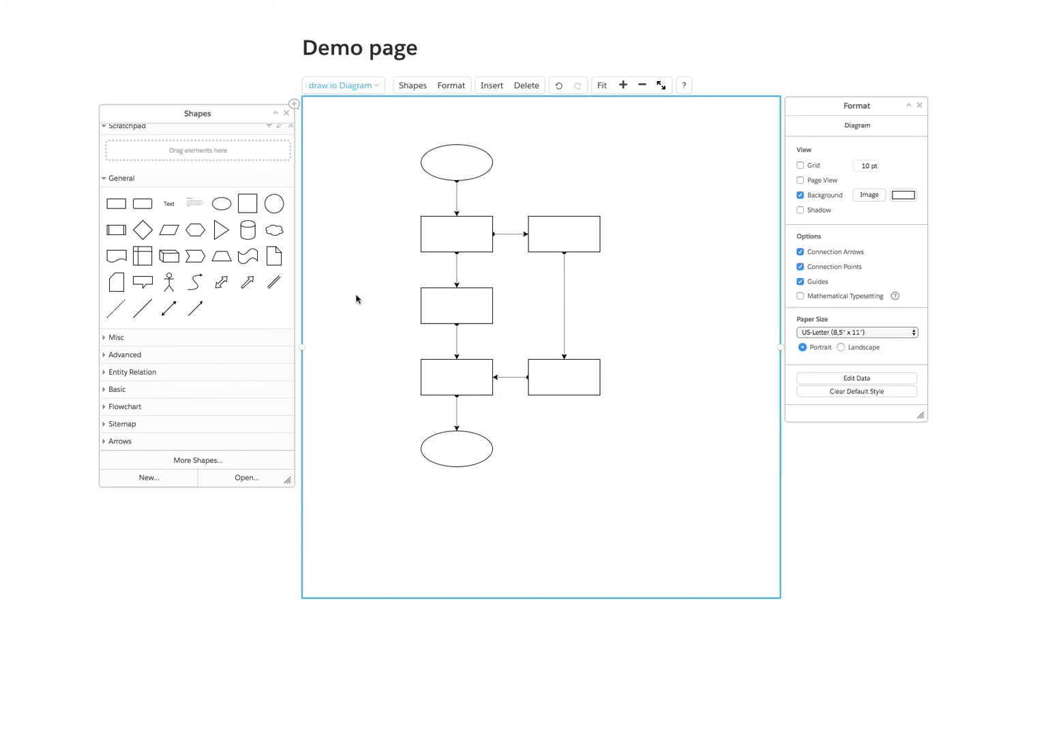
click(568, 375)
click(466, 240)
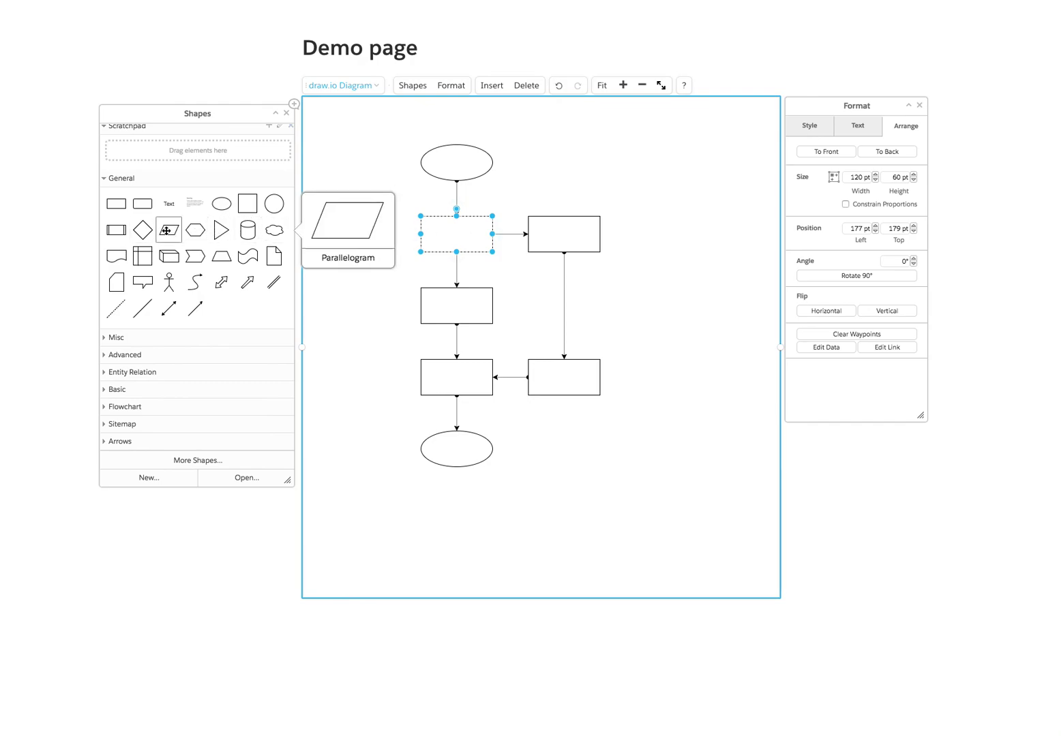
shift+click(143, 231)
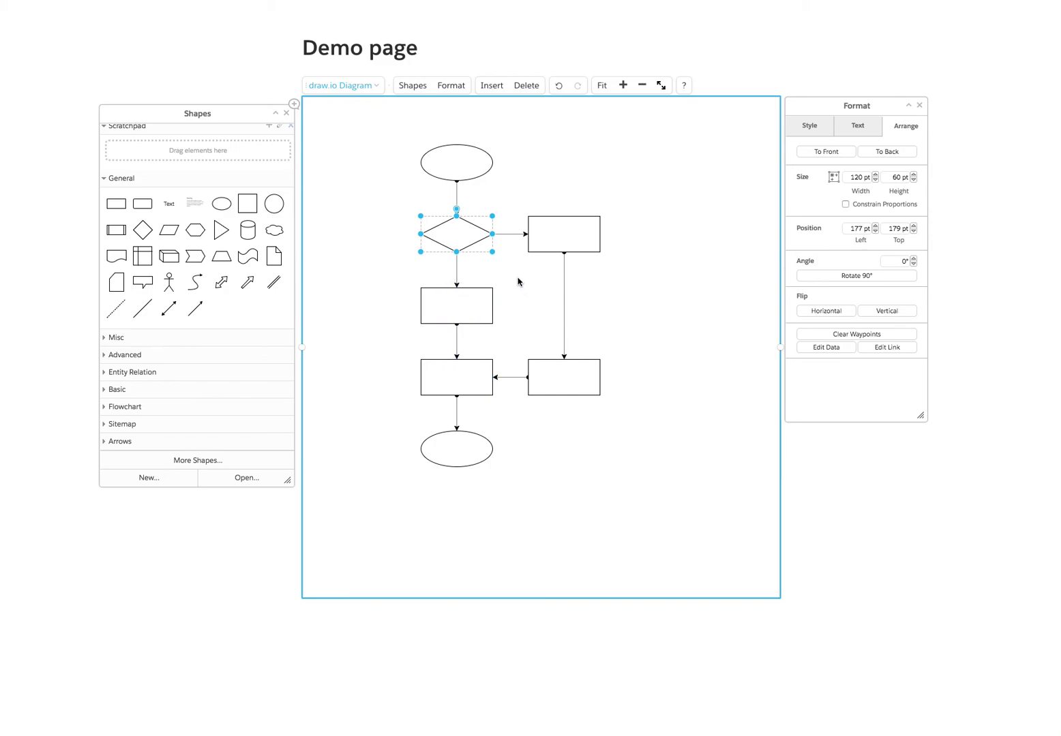
click(462, 160)
- Fill both ellipses light blue
shift+click(450, 456)
click(809, 125)
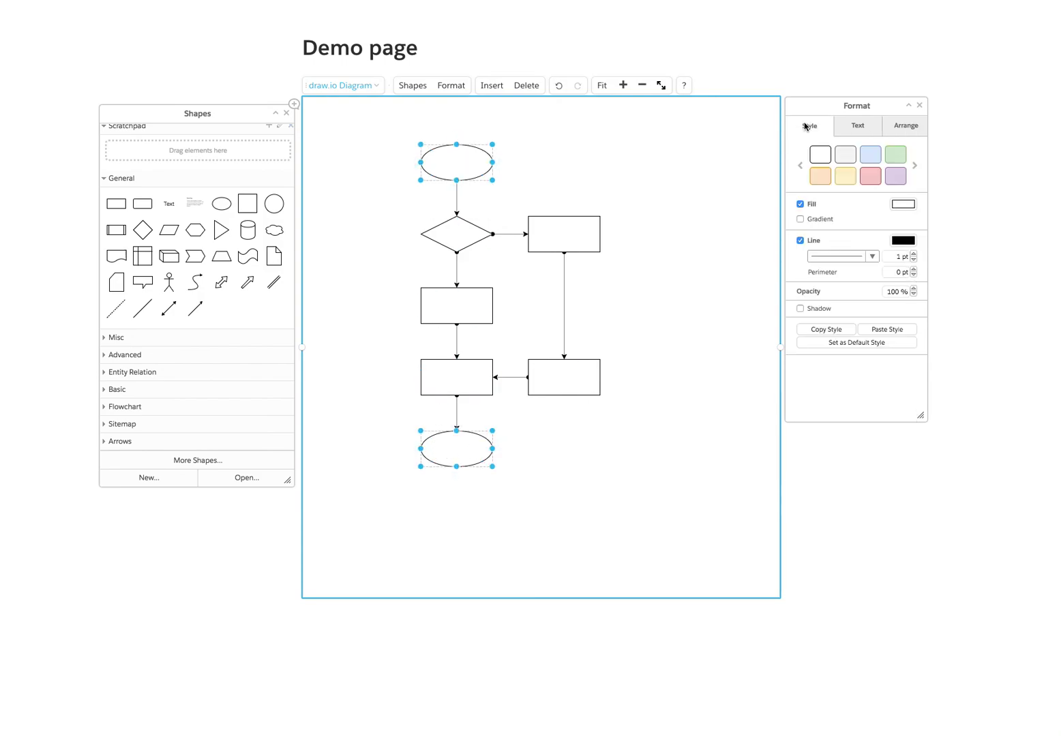
click(870, 156)
click(652, 429)
- Fill the rectangular boxes yellow and the diamond green
drag(648, 417, 356, 202)
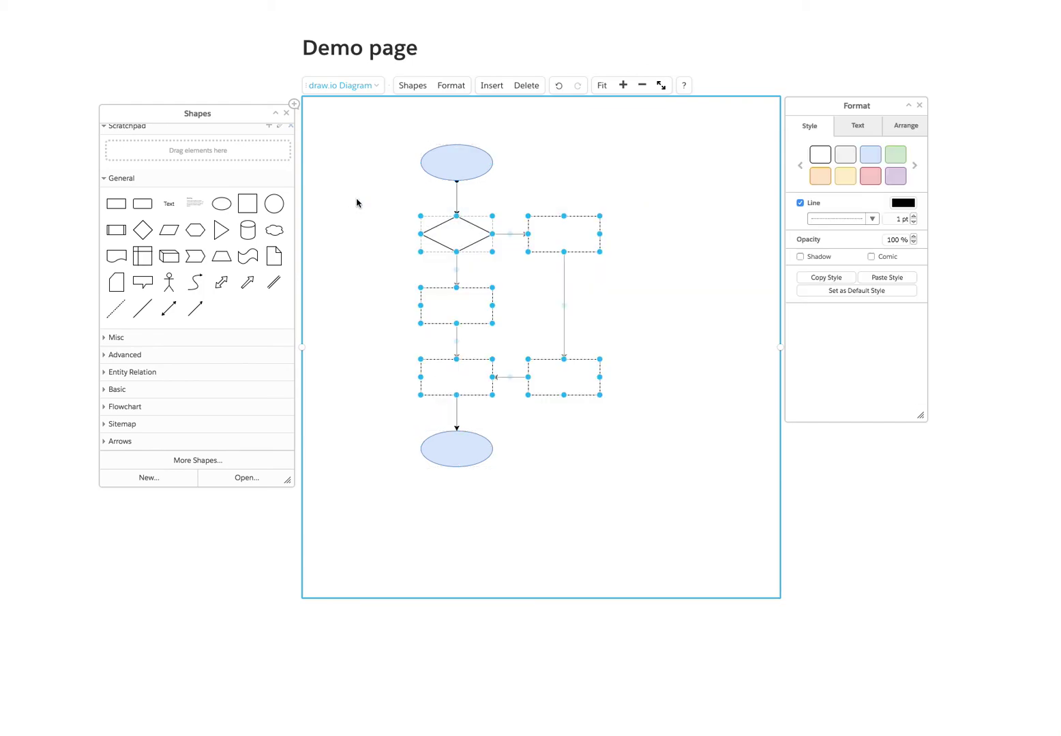
shift+click(436, 230)
click(846, 179)
click(453, 233)
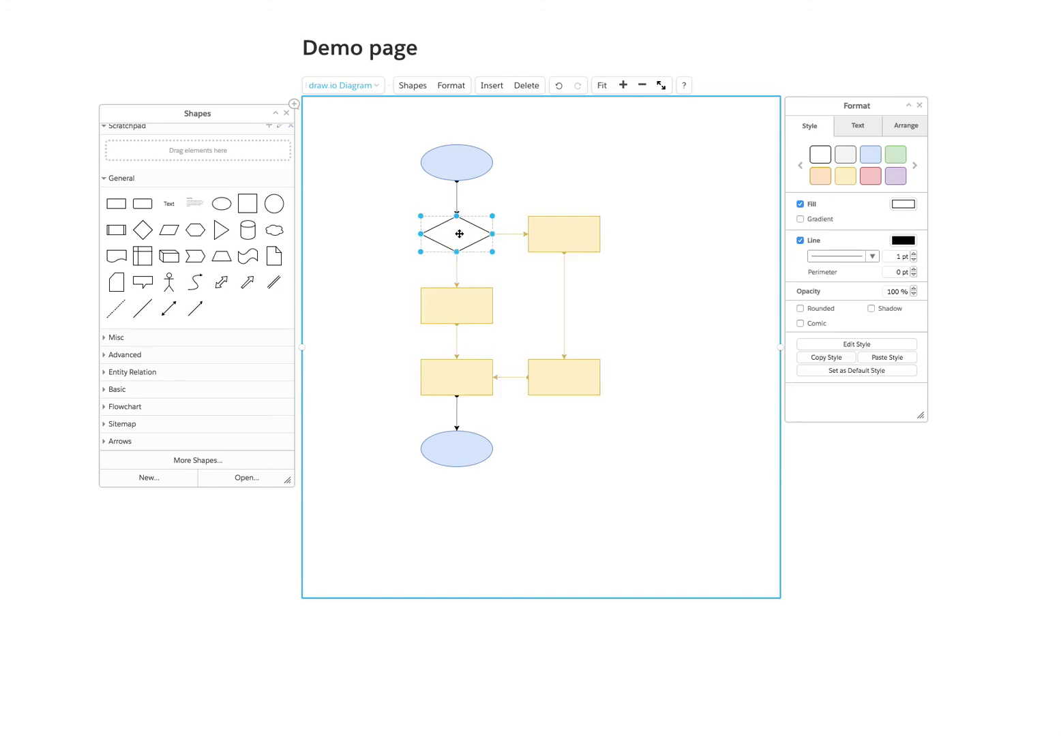
click(895, 154)
click(568, 242)
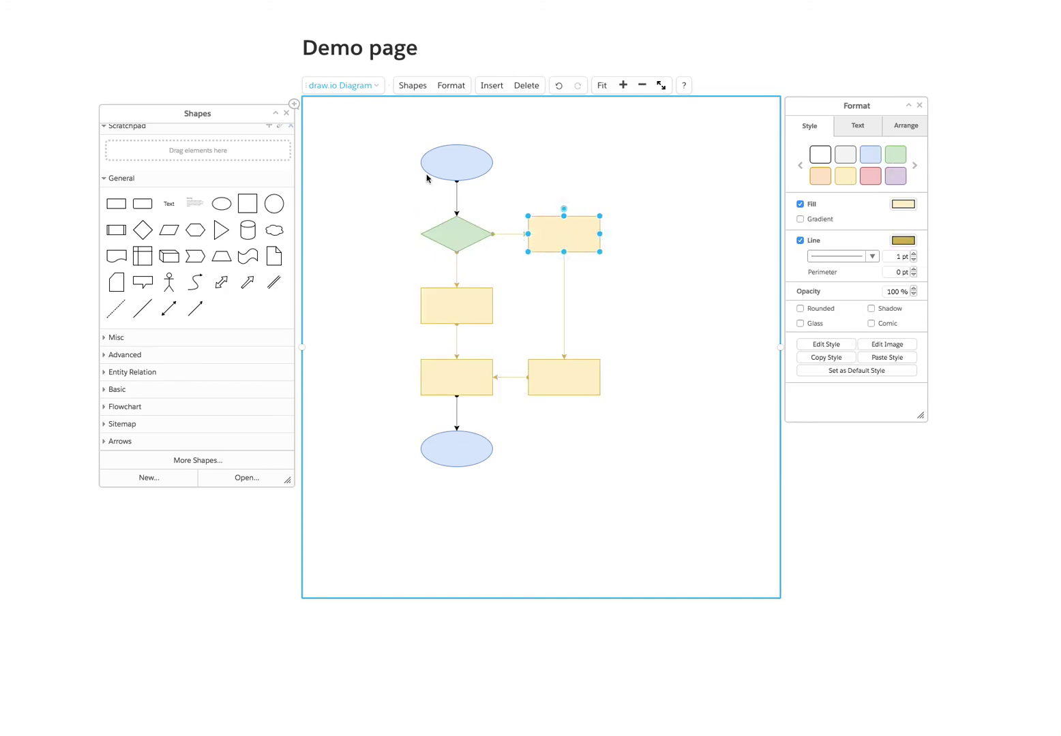
- Label the top ellipse 'start', the bottom ellipse 'end' and the diamond 'decision'
double_click(457, 162)
text(start)
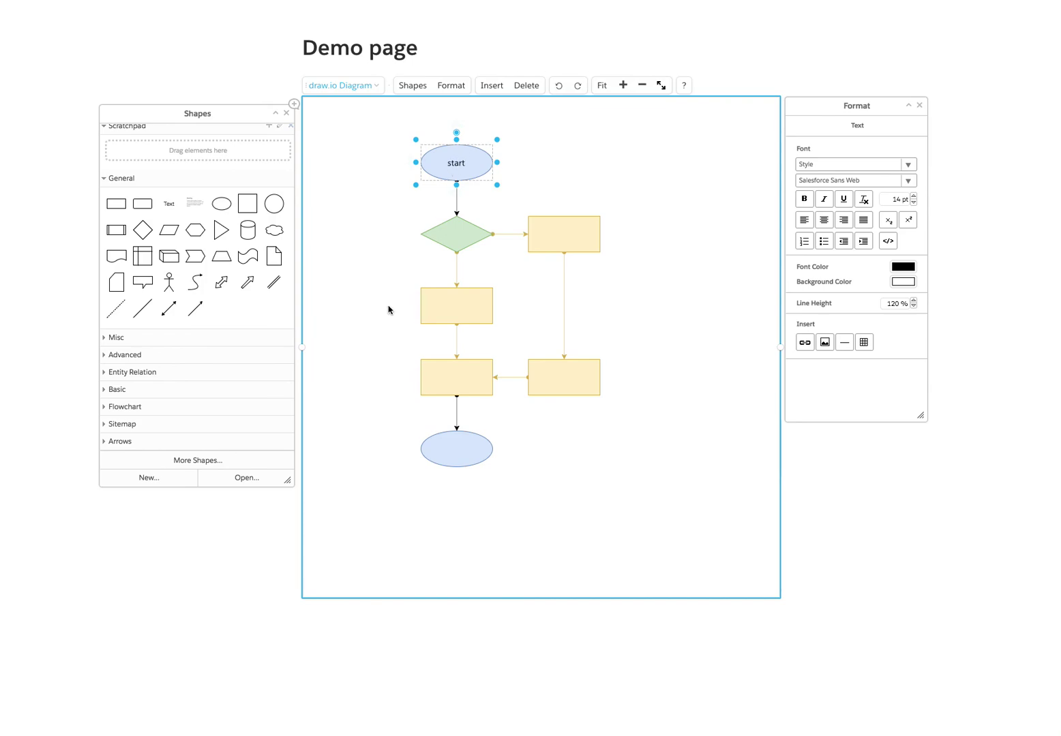
click(460, 447)
text(end)
click(474, 233)
text(decision)
- Label the top-right box 'process'
click(570, 236)
text(procs)
key(BackSpace)
text(ess)
key(Escape)
click(615, 159)
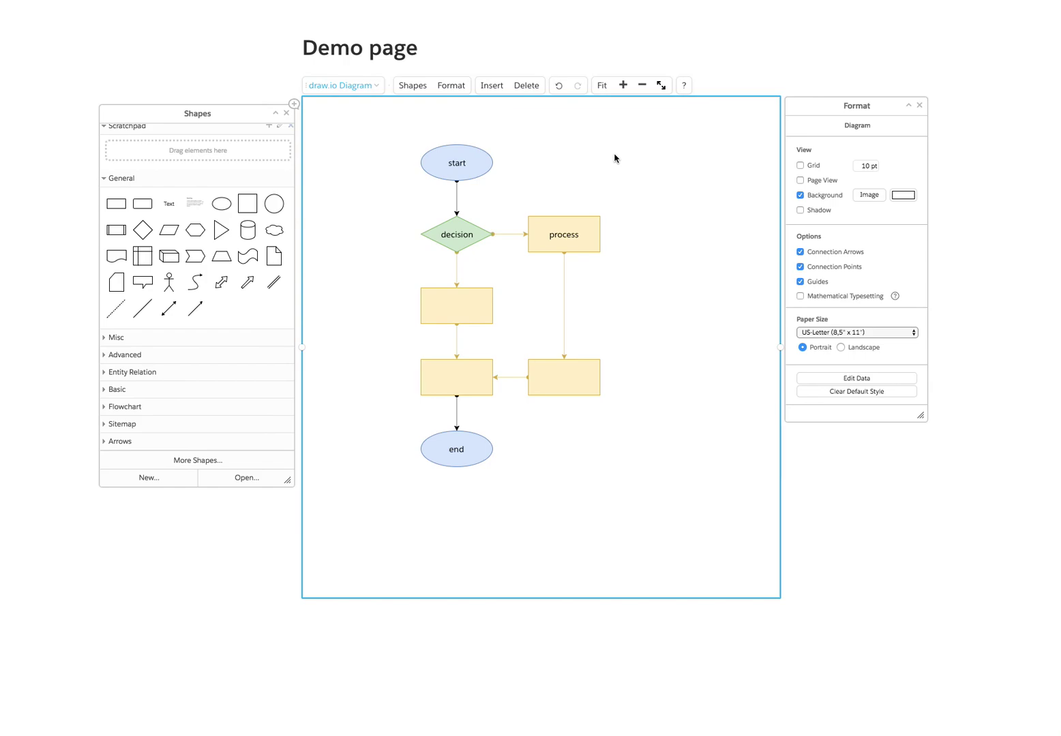